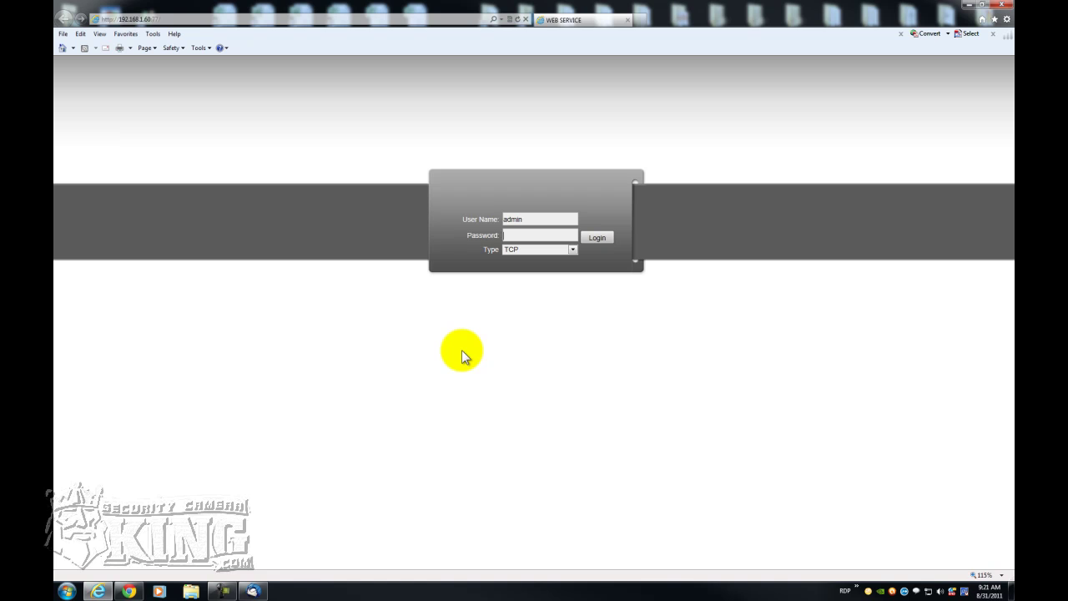
- Log in as admin with the account password and open the CONFIG tab's system information
click(516, 235)
text(admin)
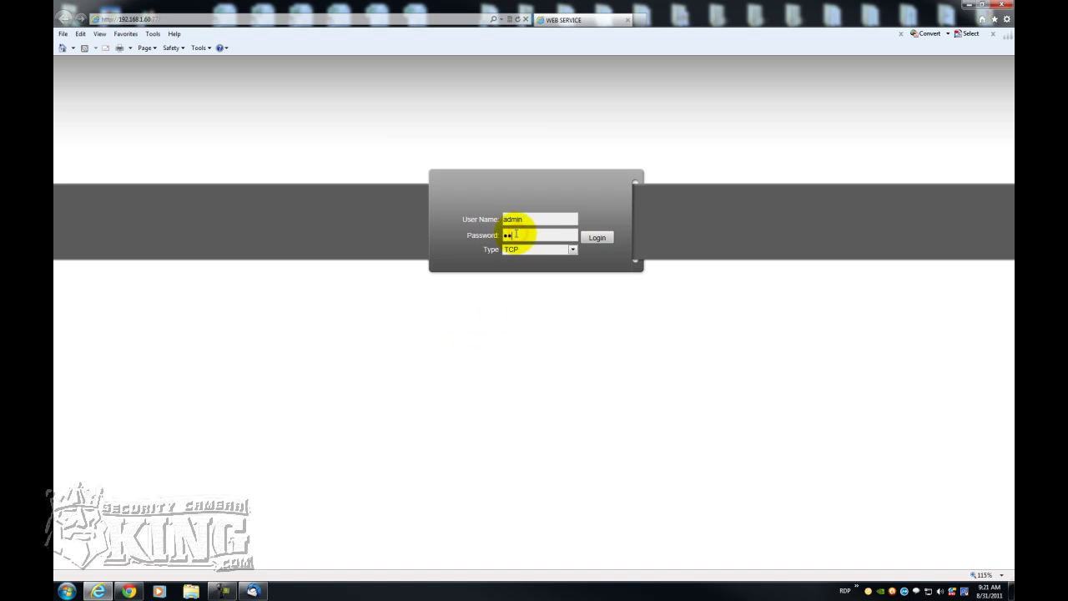
key(Return)
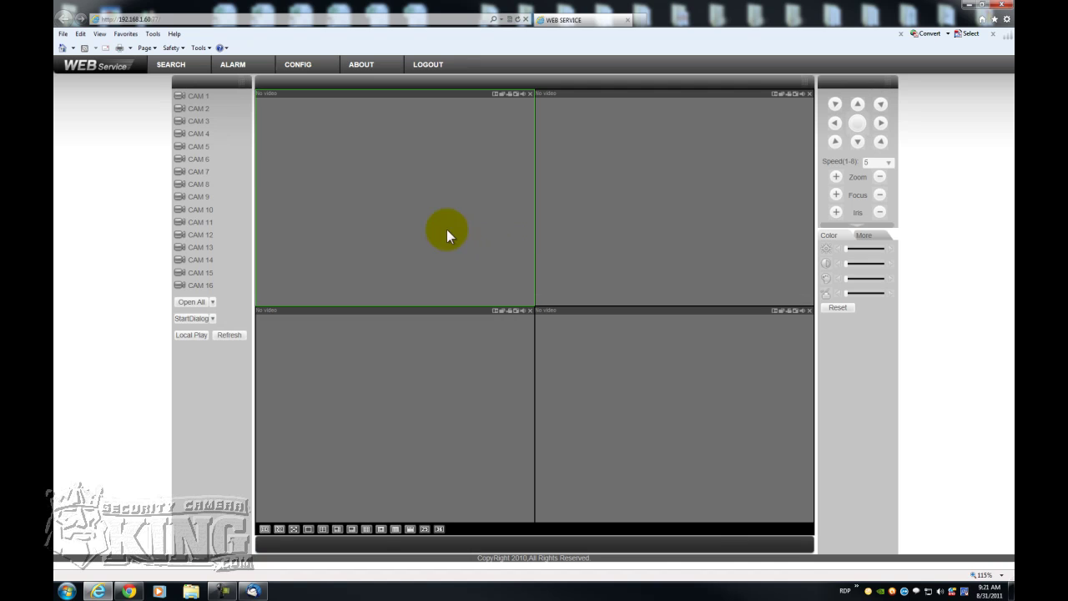
click(291, 68)
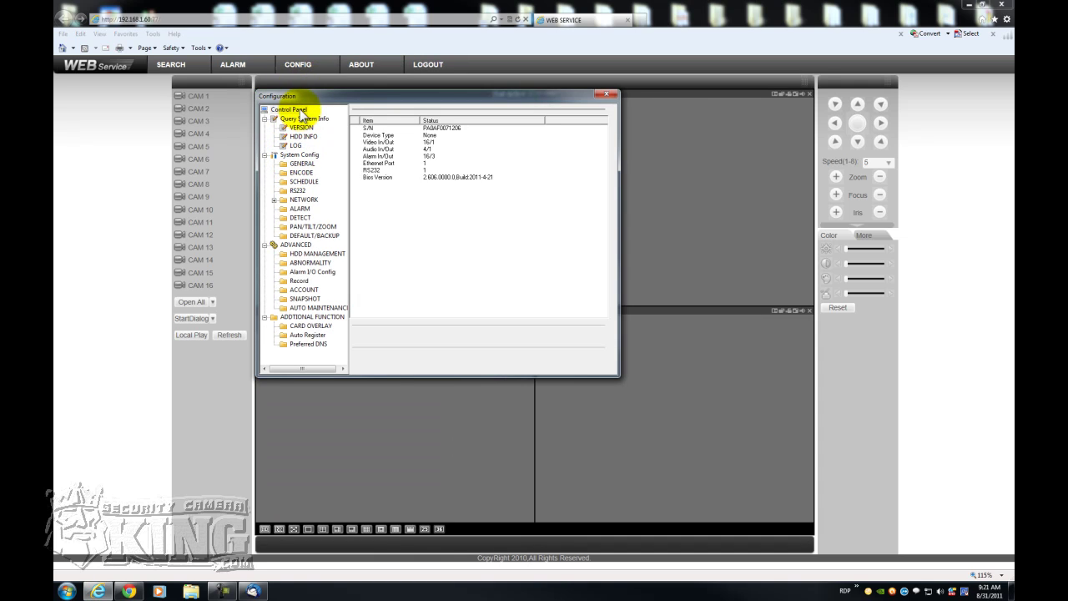
- Show the ENCODE page for Channel 01, with H264 compression and CIF at 30 fps
click(302, 174)
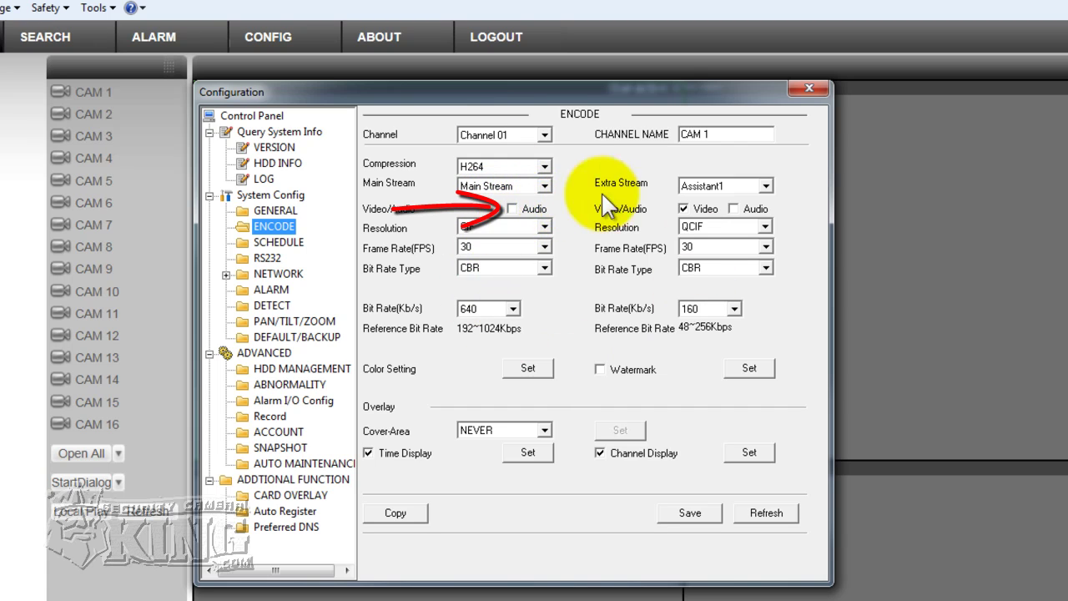
- Enable the extra stream Watermark and bring up Channel 01's Color Setting dialog
click(501, 185)
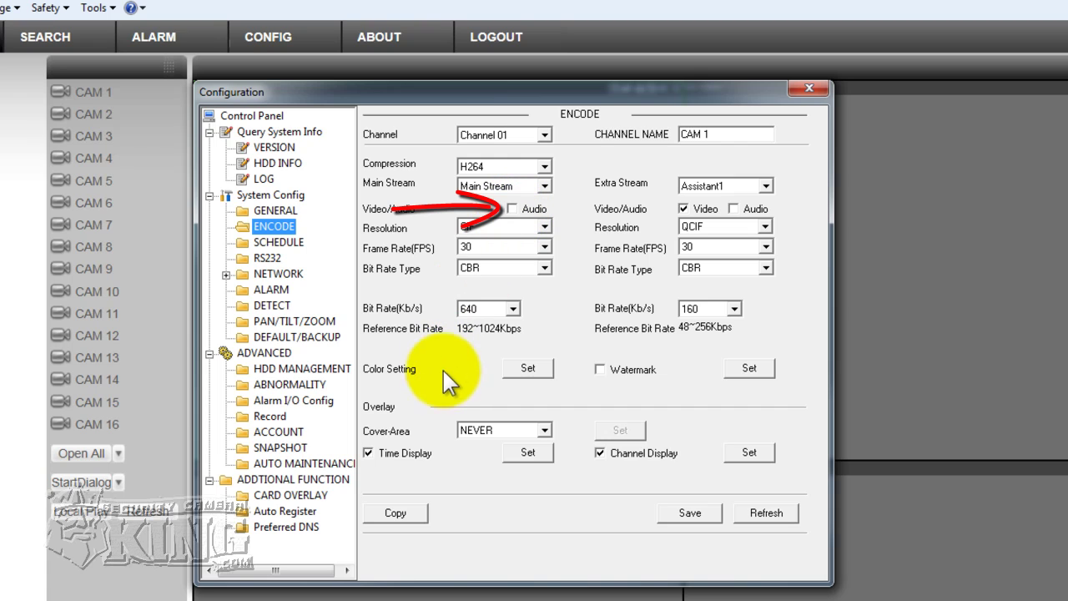
click(603, 456)
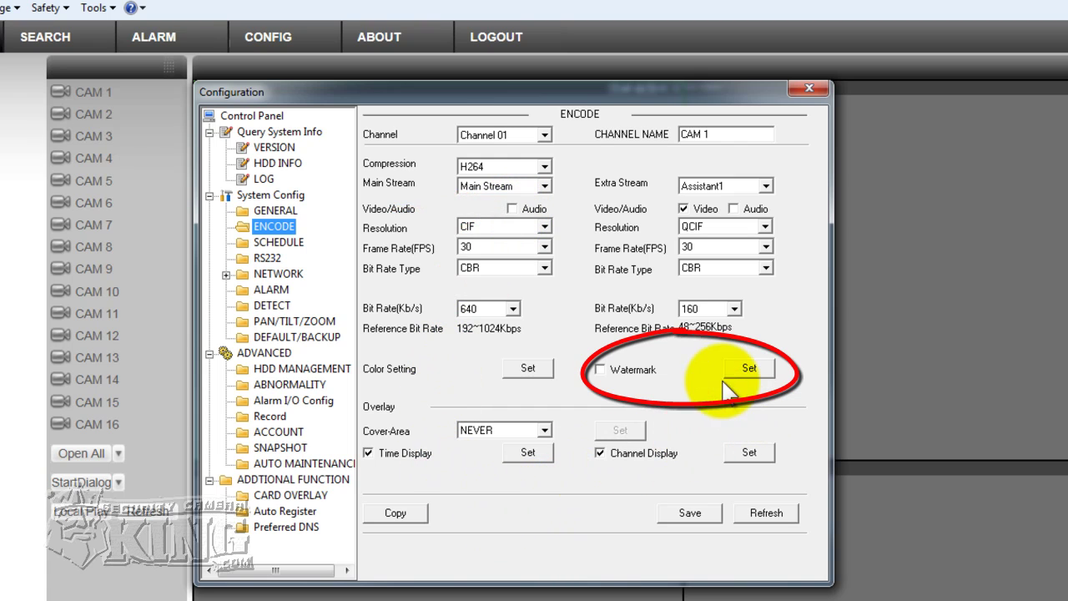
click(600, 370)
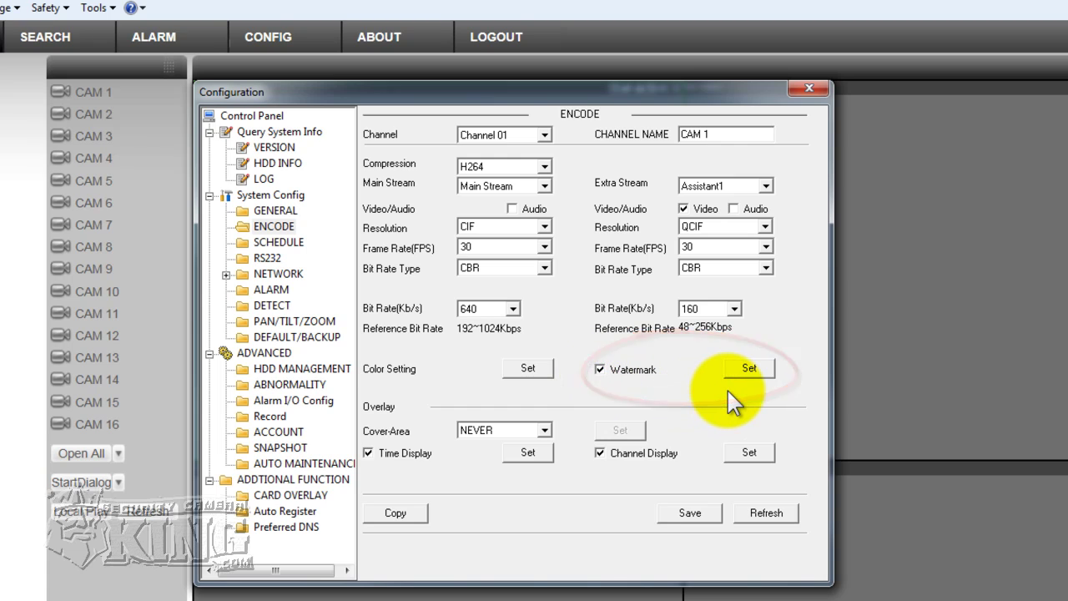
click(532, 370)
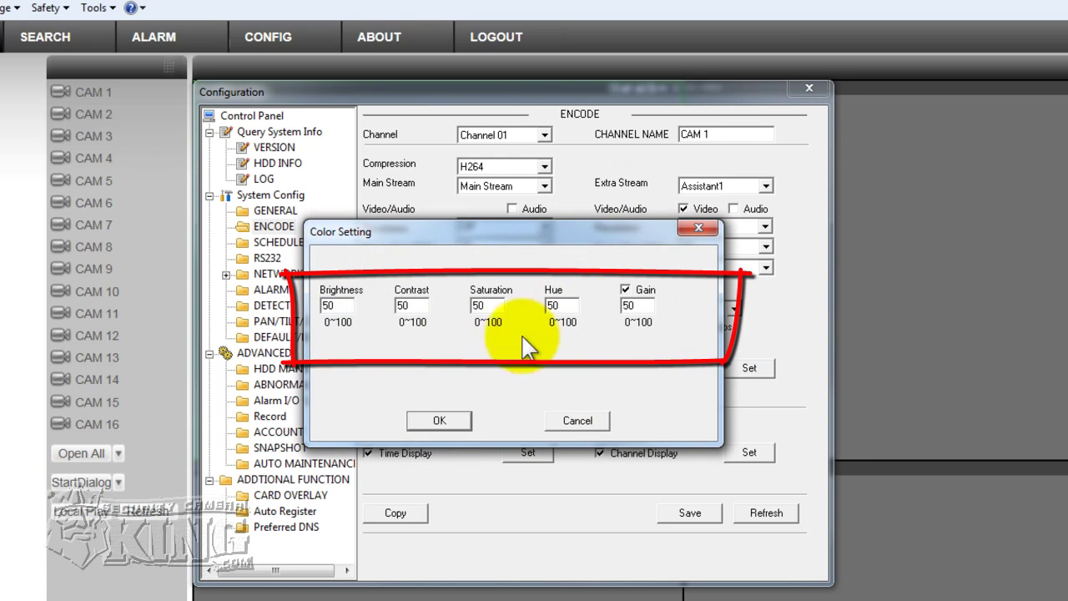
- Close Color Setting unchanged, turn Watermark off, and rename the channel to CAM1
click(698, 227)
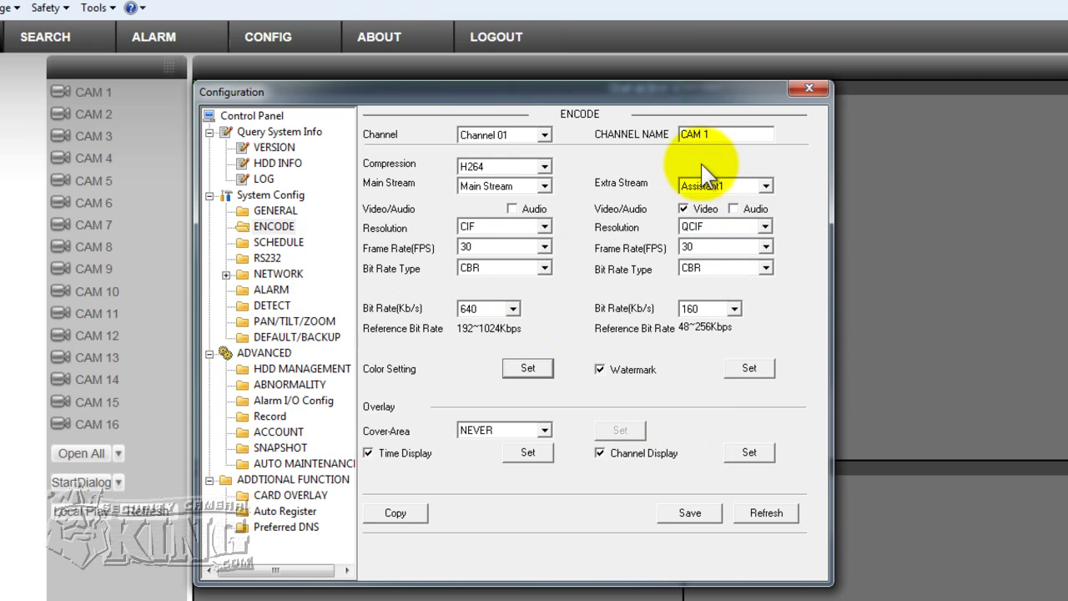
drag(723, 134, 683, 136)
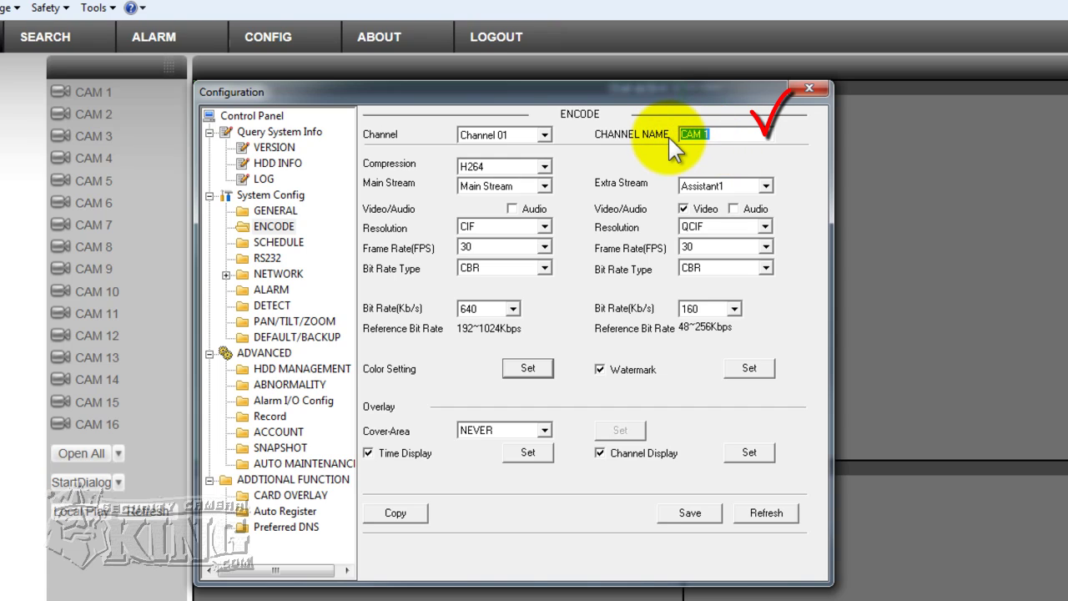
text(test)
key(BackSpace)
key(BackSpace)
key(BackSpace)
key(BackSpace)
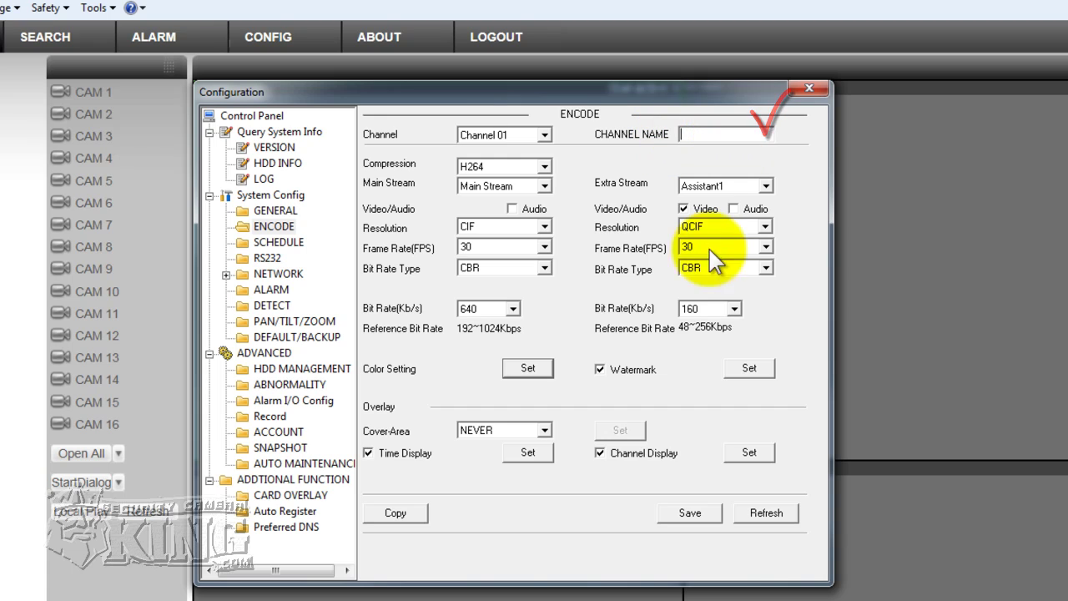
click(669, 372)
click(717, 135)
text(CAM1)
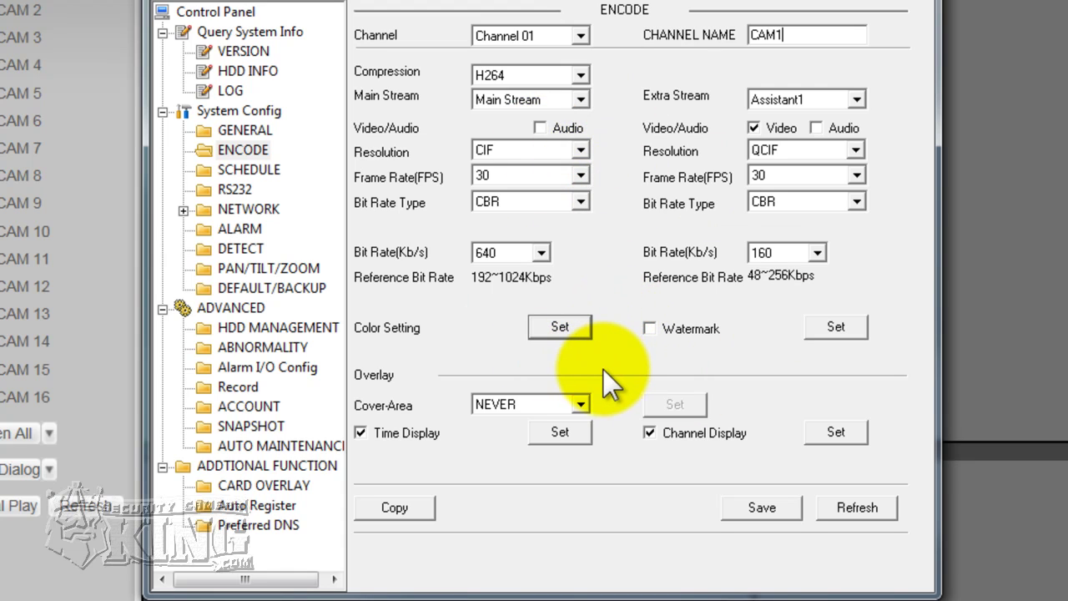
- Give Channel 01's main stream D1 resolution and a 7 fps frame rate
click(581, 150)
click(484, 166)
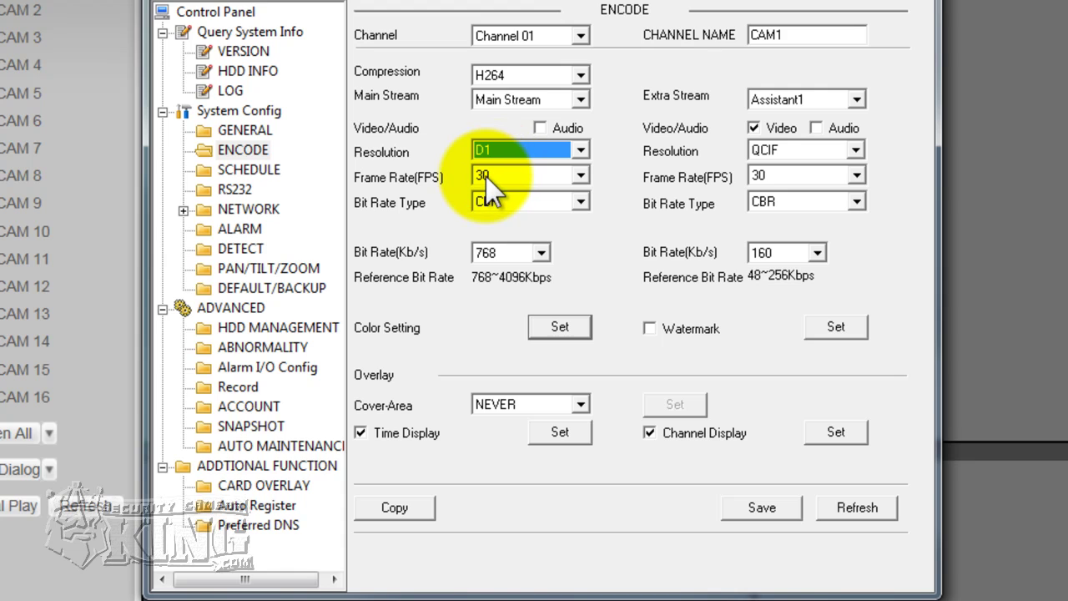
click(582, 178)
drag(584, 321, 612, 266)
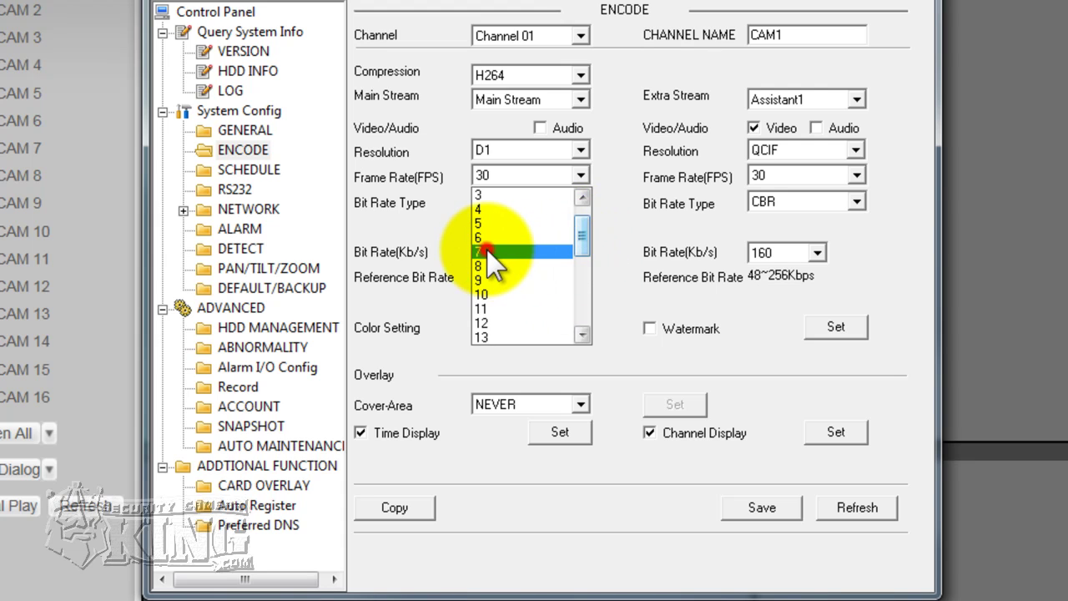
click(543, 249)
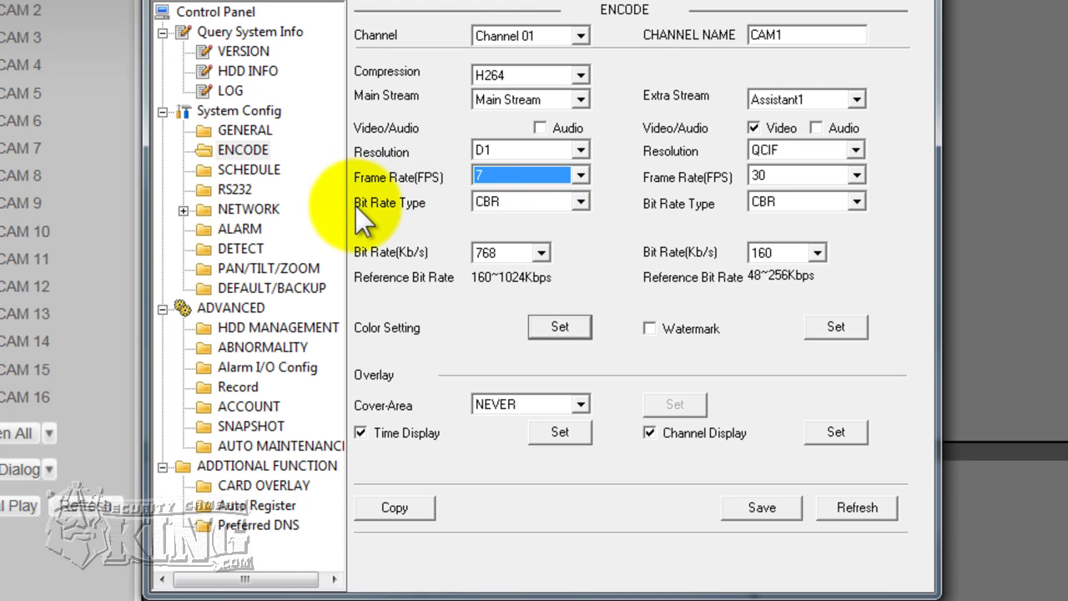
- Change the main stream Bit Rate Type from CBR to VBR
click(574, 202)
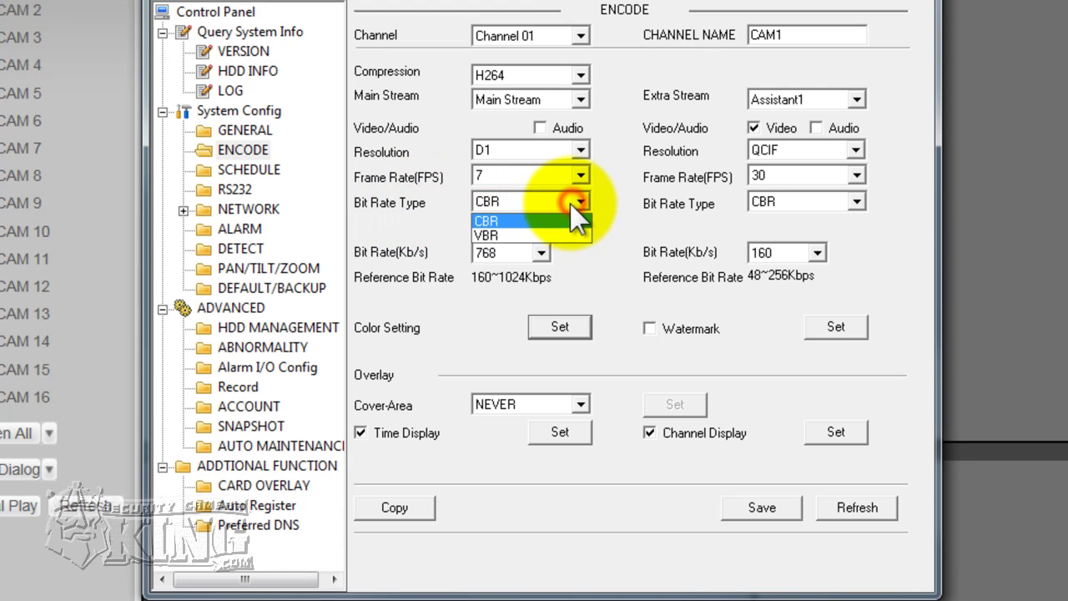
click(498, 219)
click(506, 202)
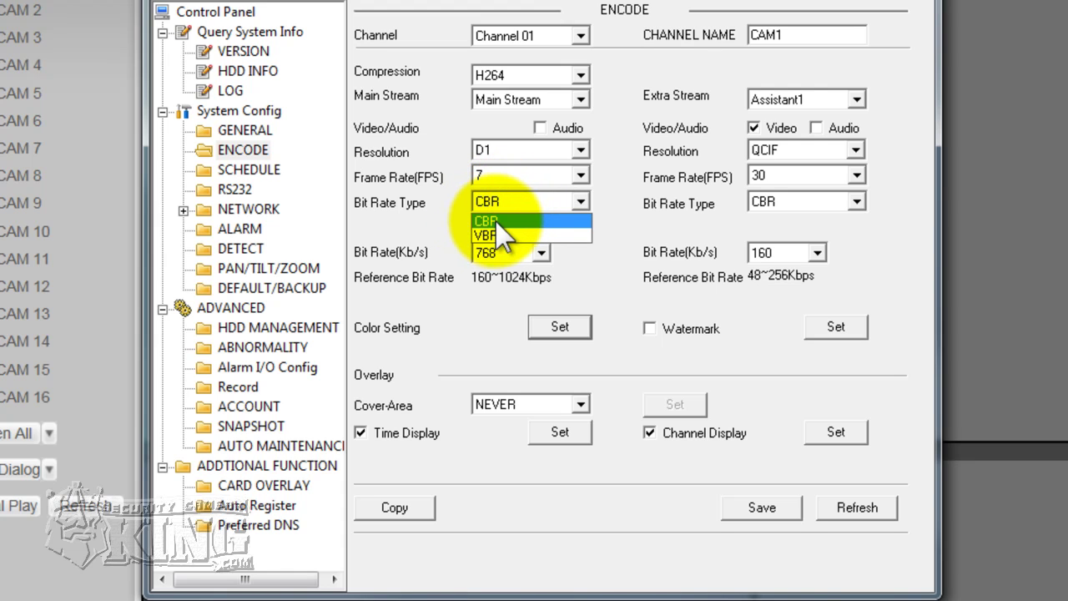
click(597, 225)
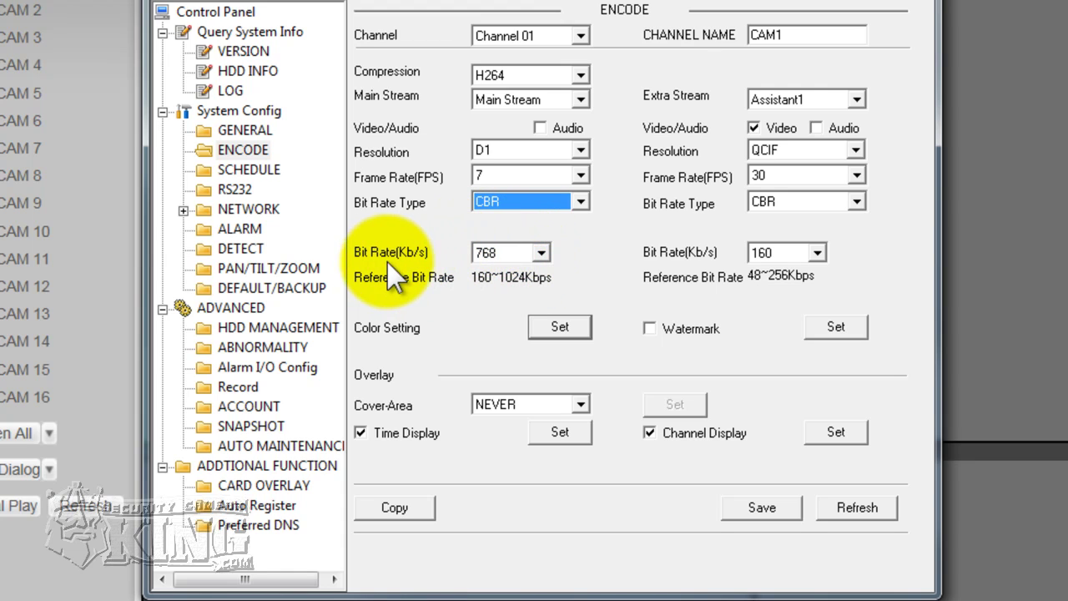
click(581, 202)
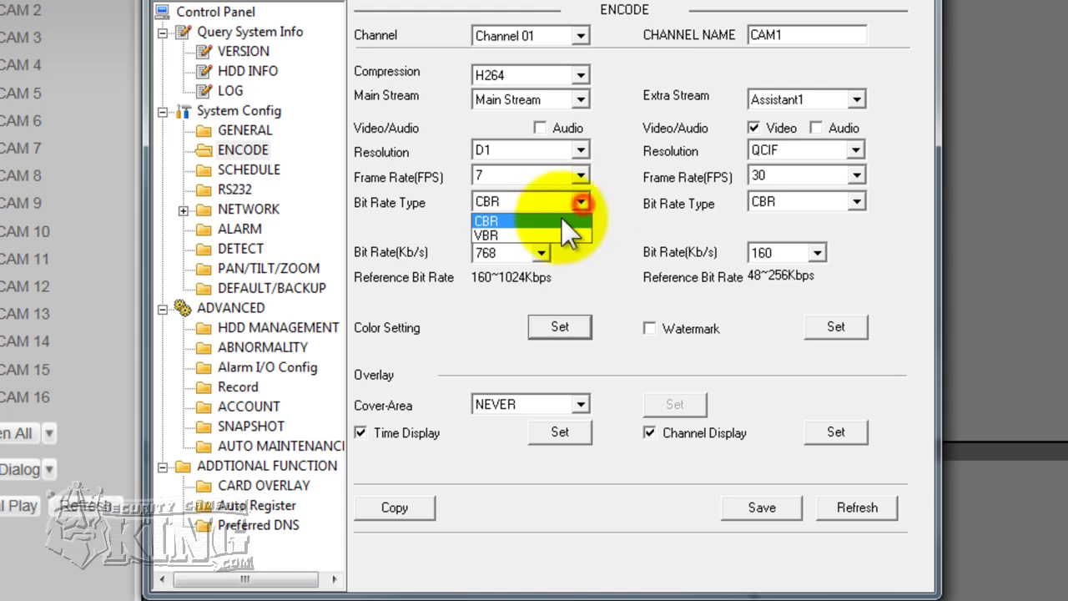
click(489, 234)
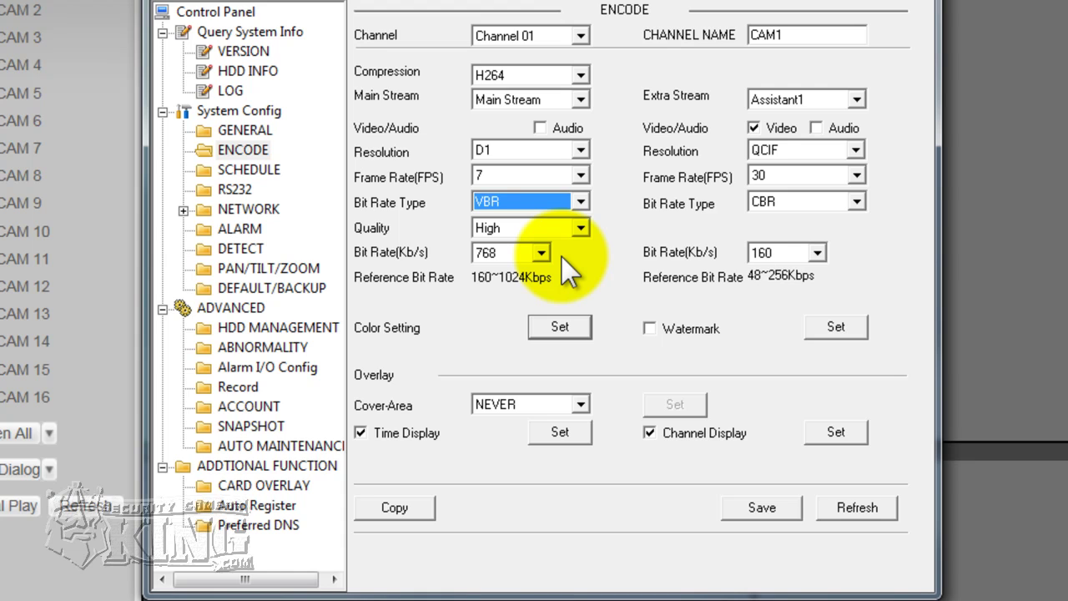
click(548, 201)
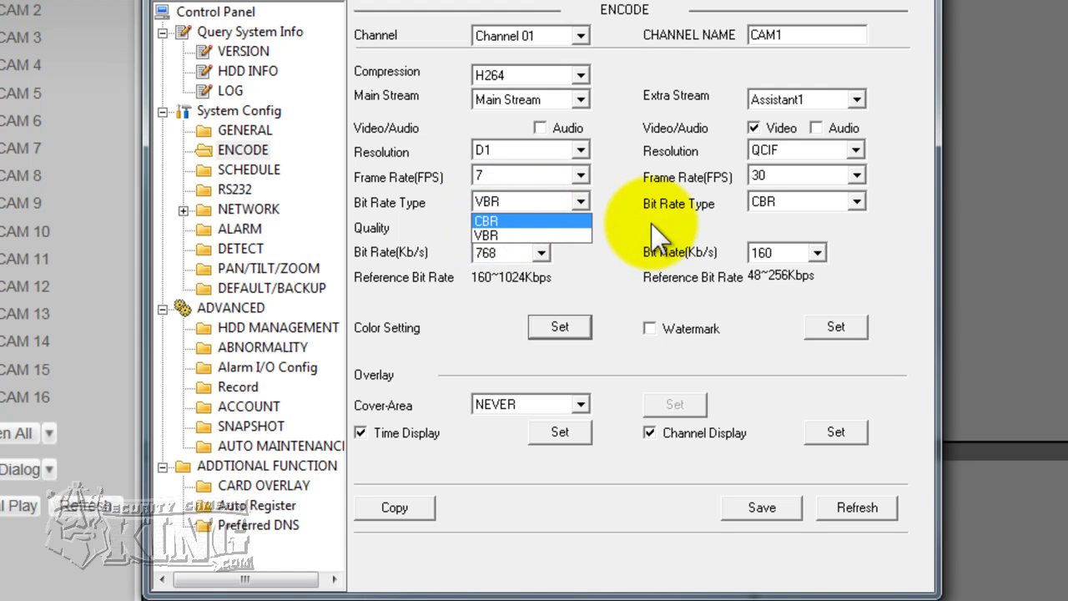
click(501, 236)
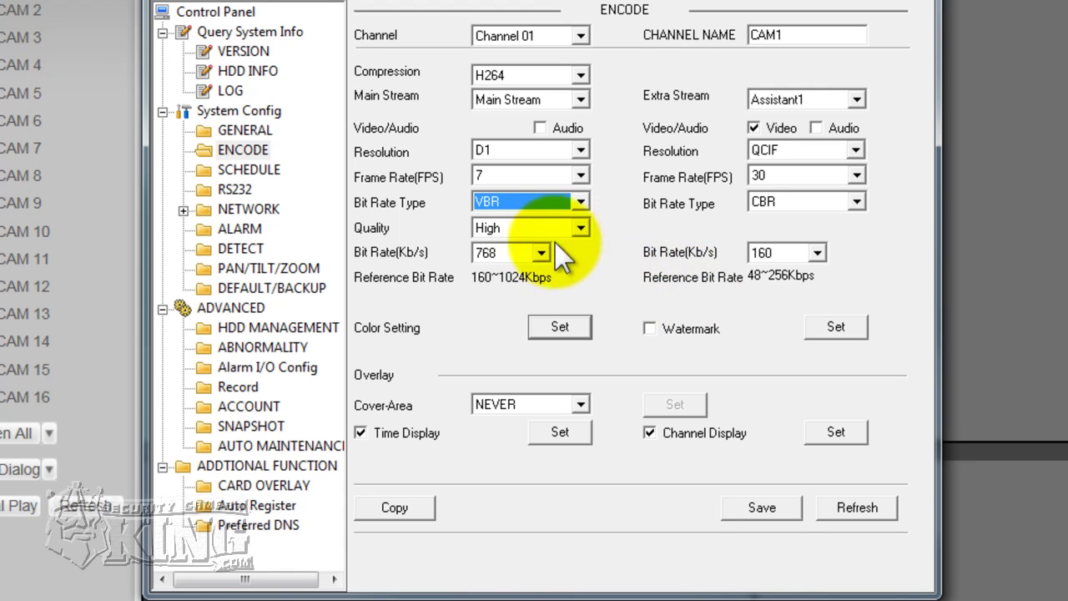
- Confirm the main stream keeps High quality and a 768 Kb/s bit rate
click(490, 229)
click(612, 241)
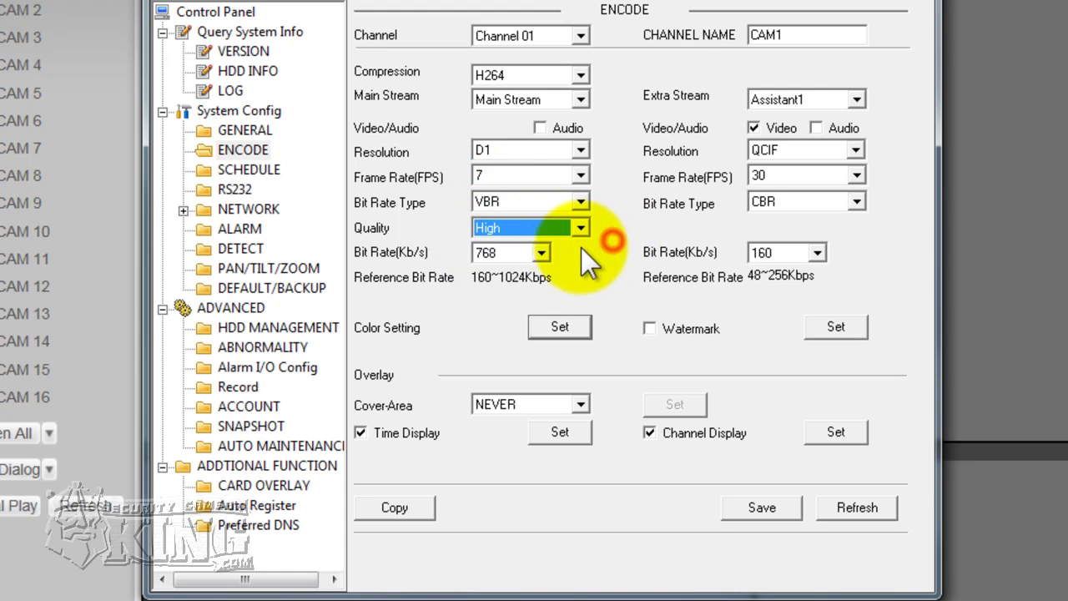
click(506, 252)
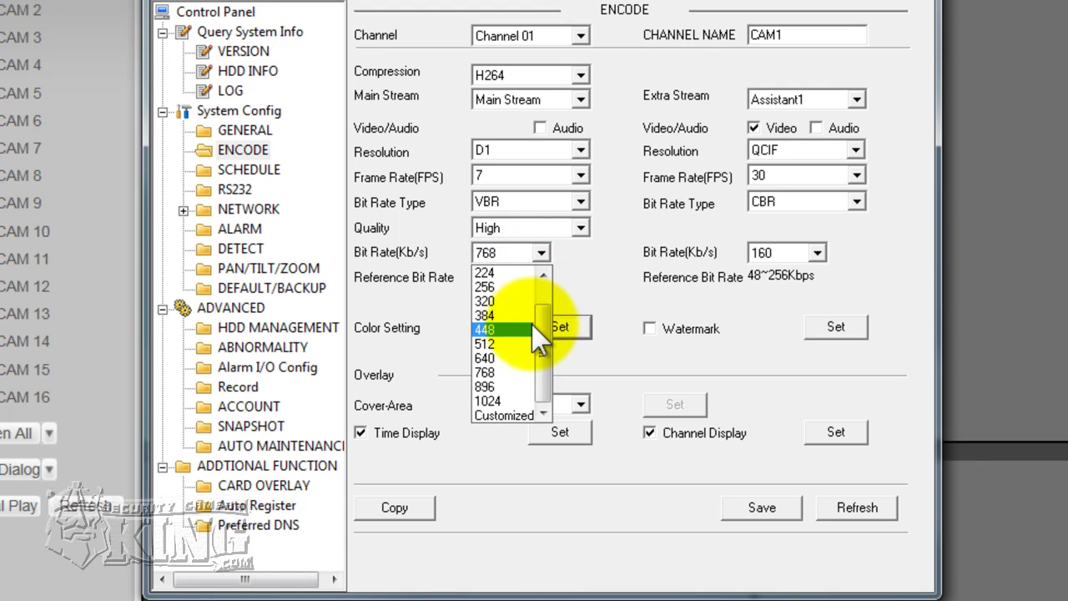
scroll(497, 313, up, 1)
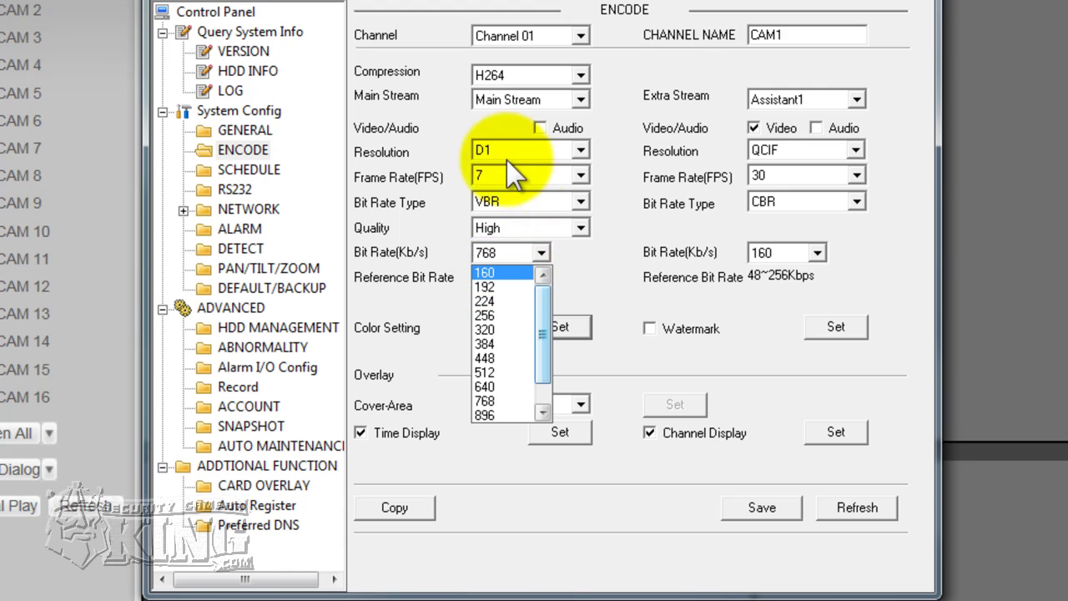
click(605, 252)
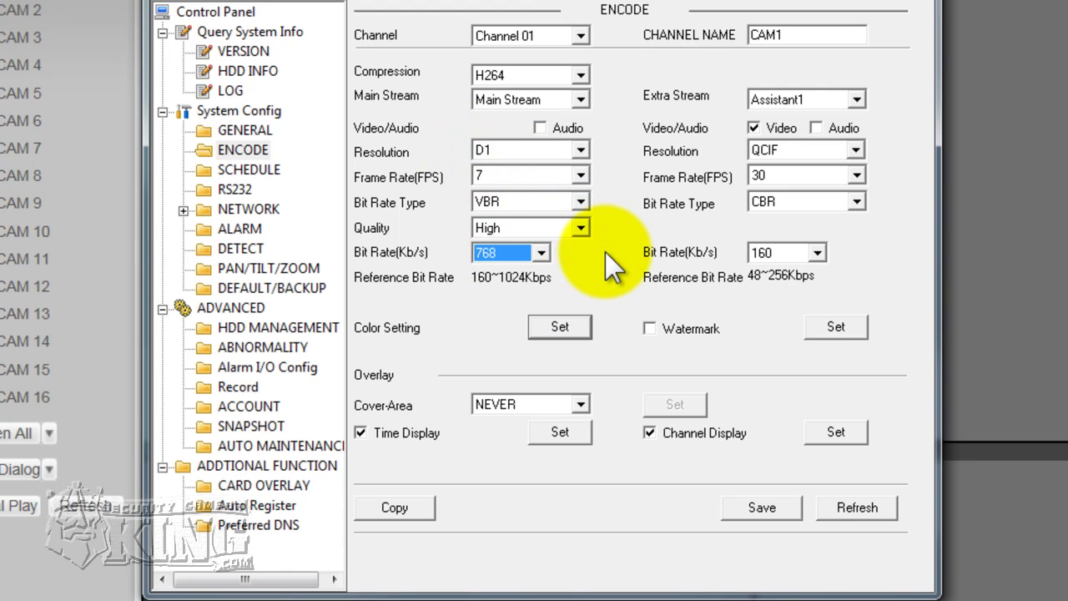
- Set the main stream to CBR with a 1024 Kb/s bit rate
click(580, 201)
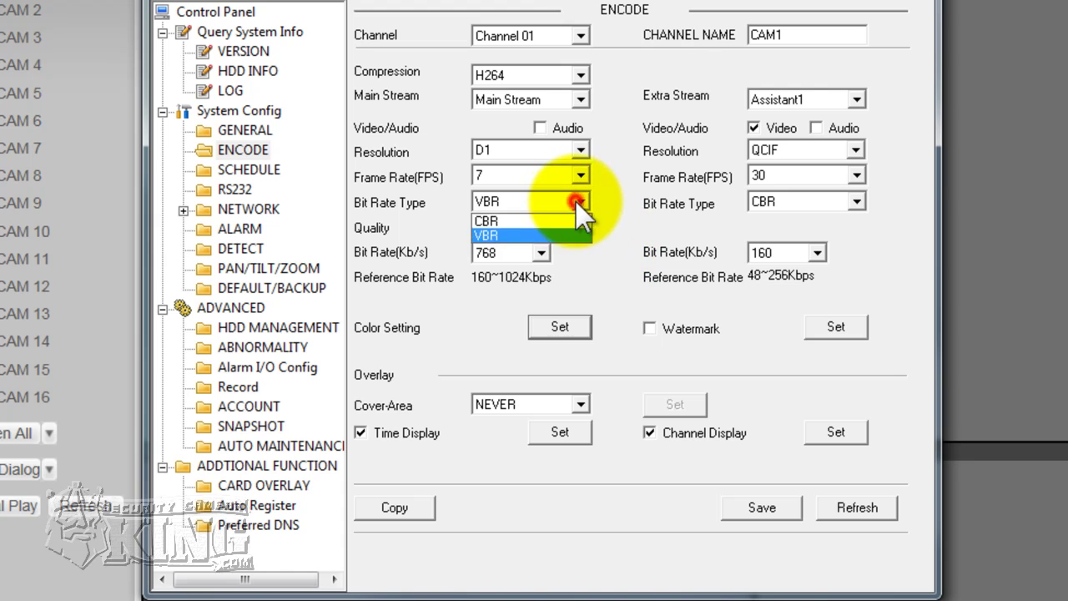
click(491, 219)
click(541, 250)
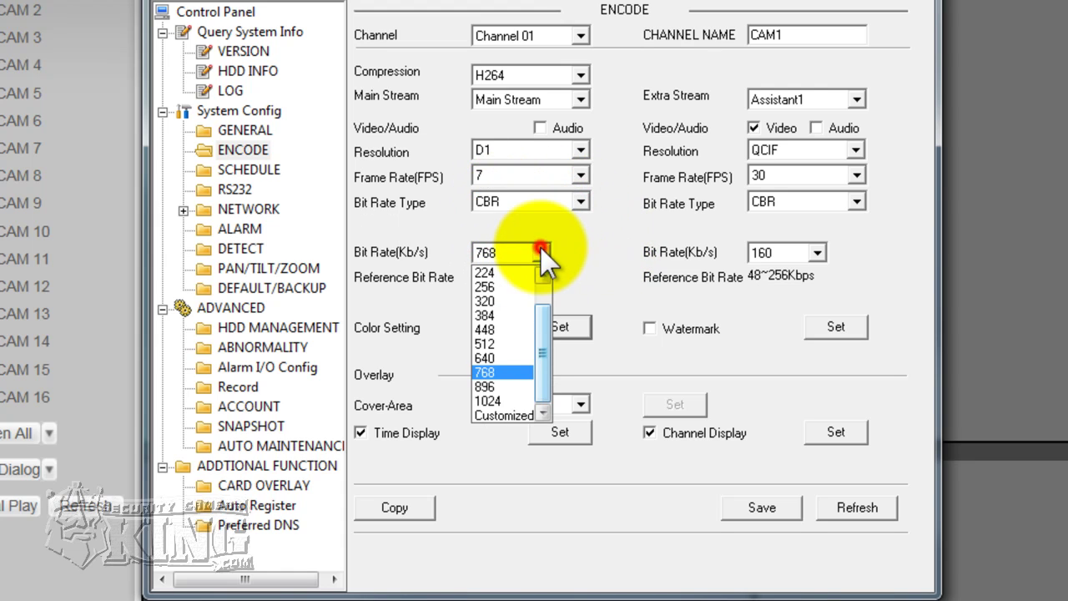
click(496, 400)
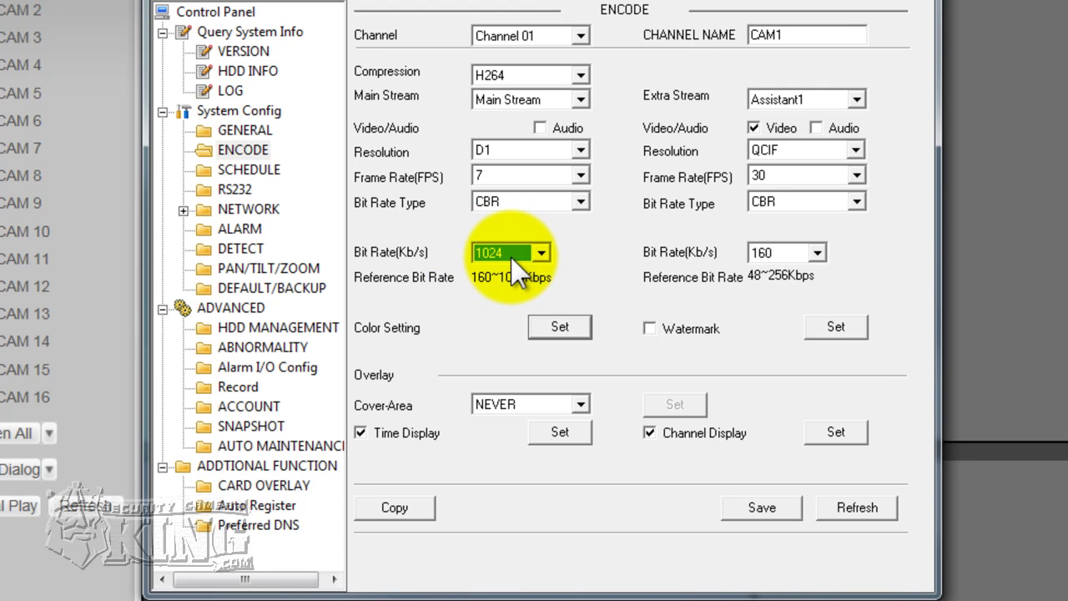
- Try a 160 Kb/s main stream bit rate, then return it to 1024 Kb/s
click(542, 253)
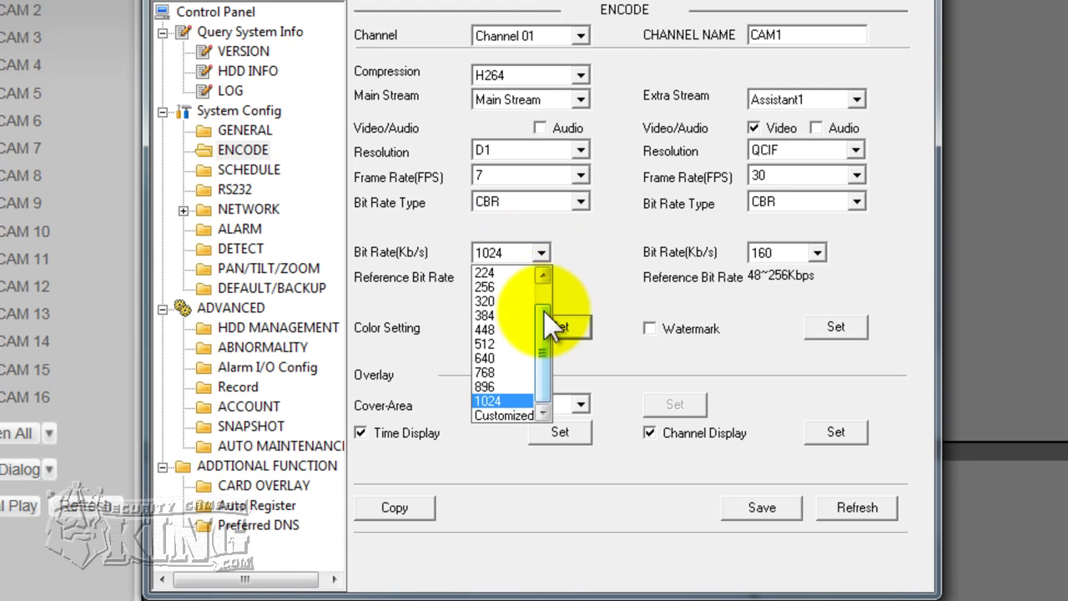
drag(543, 340, 544, 323)
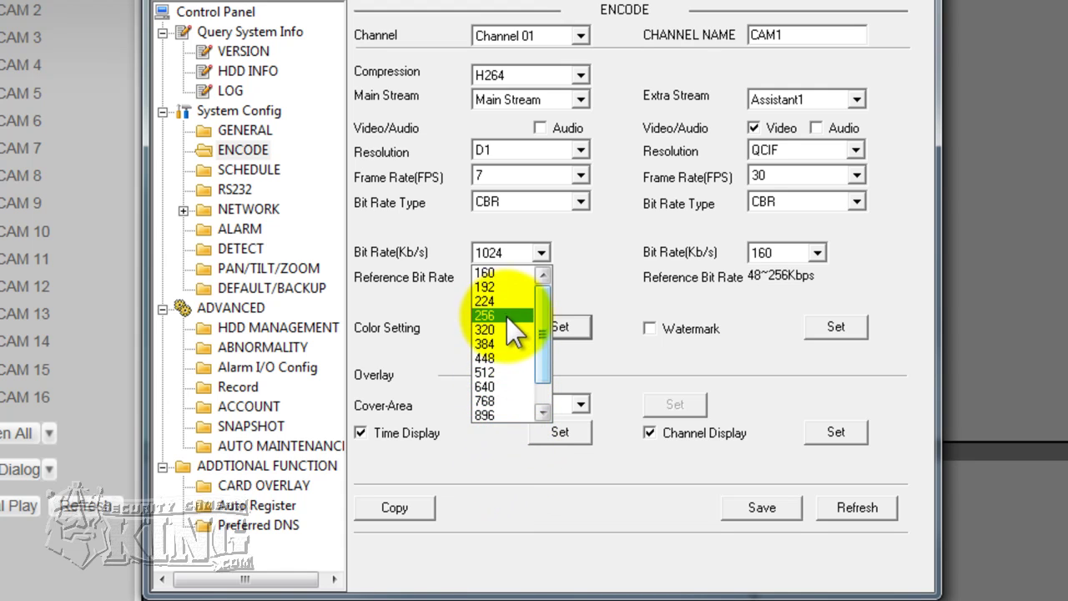
click(490, 275)
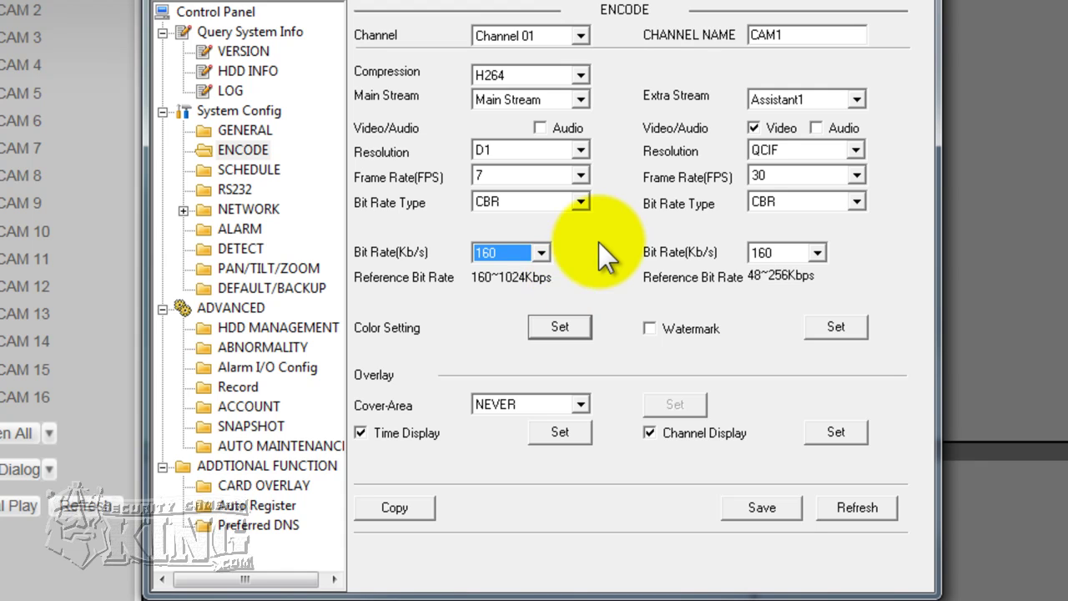
click(509, 253)
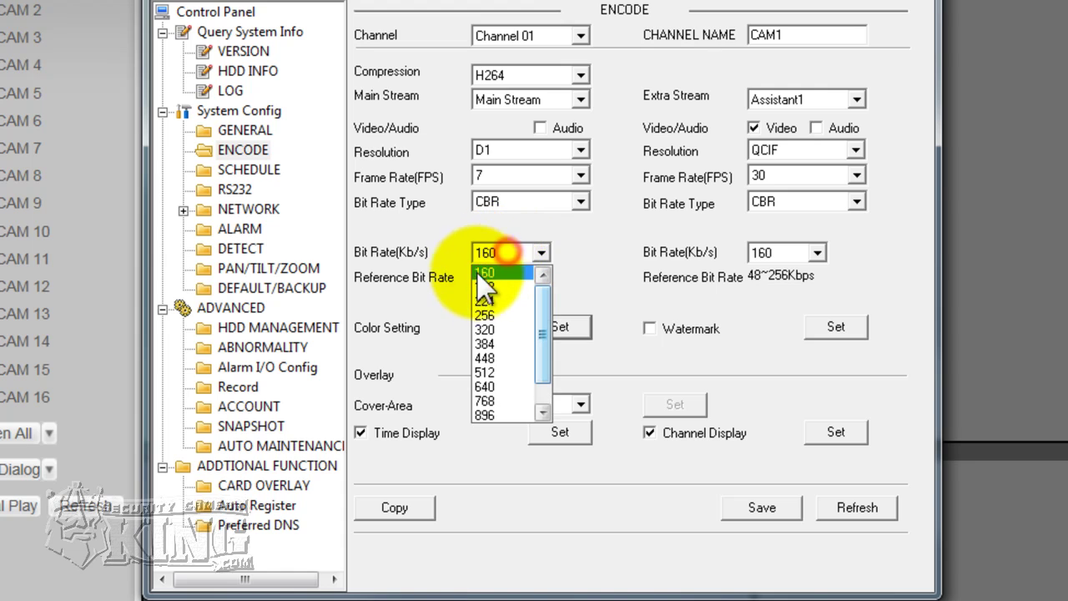
click(586, 233)
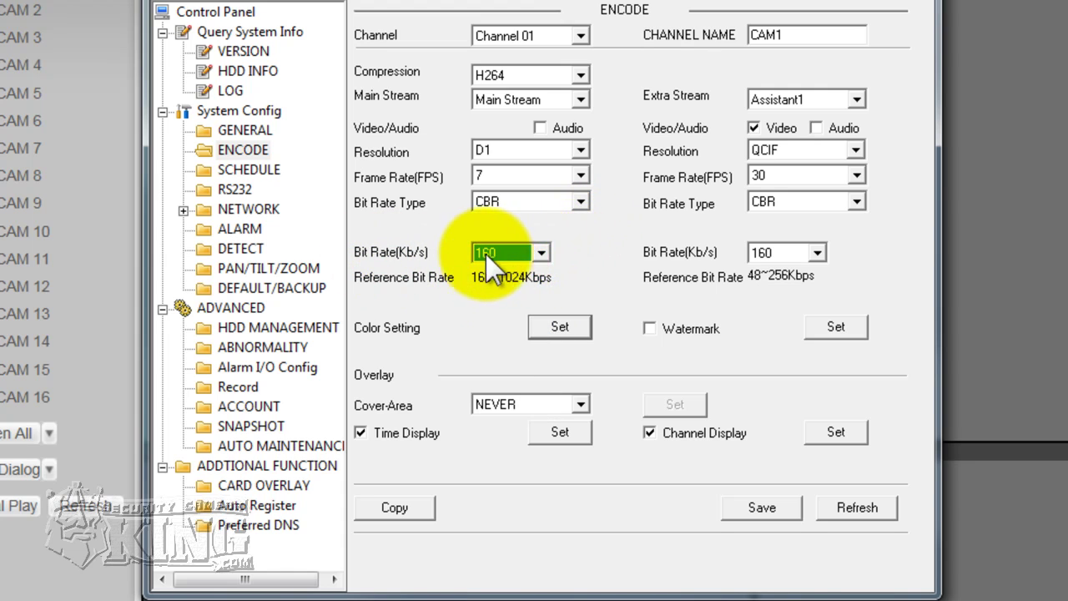
click(542, 253)
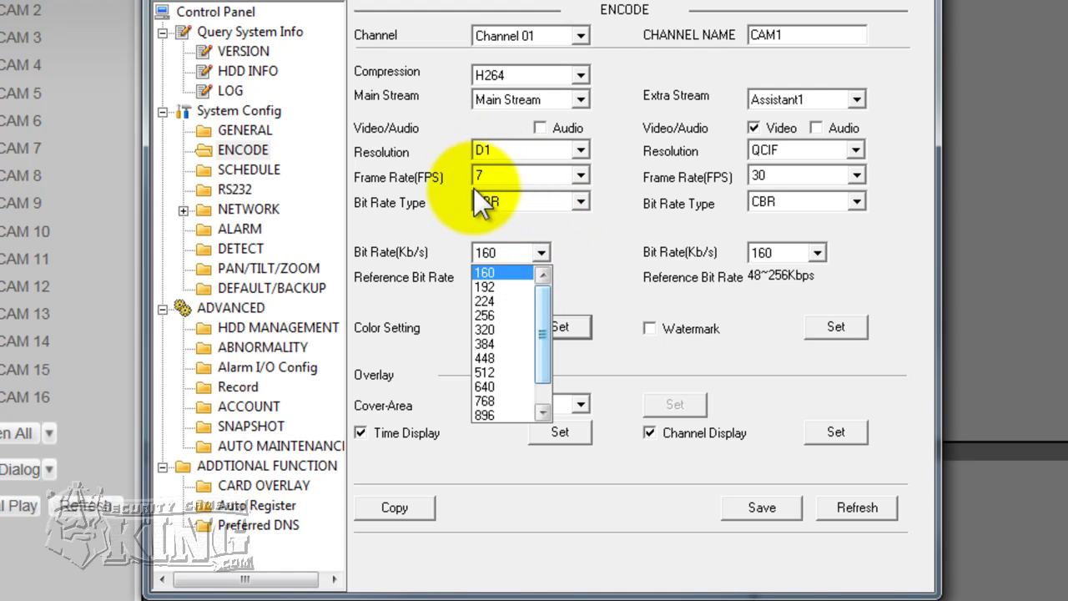
click(540, 386)
click(499, 401)
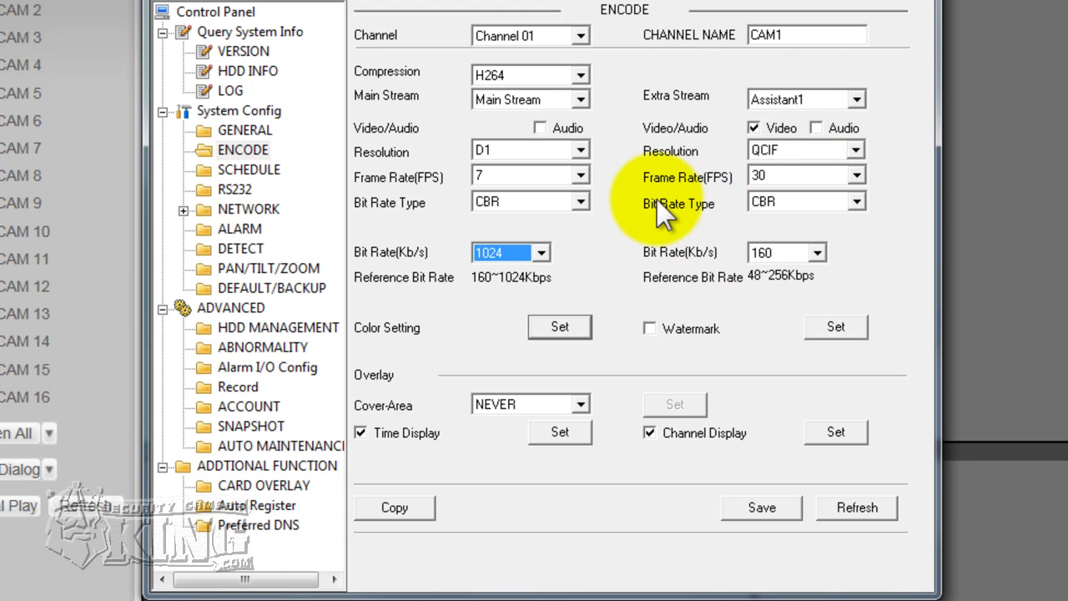
- Set the extra stream to CIF resolution at 7 fps
click(855, 151)
click(761, 167)
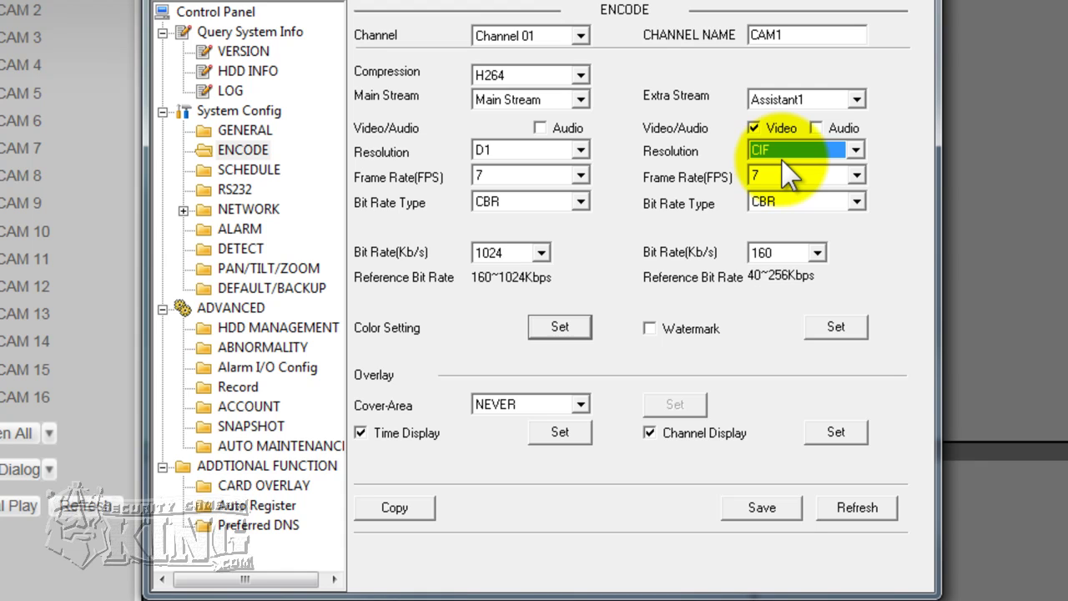
click(858, 174)
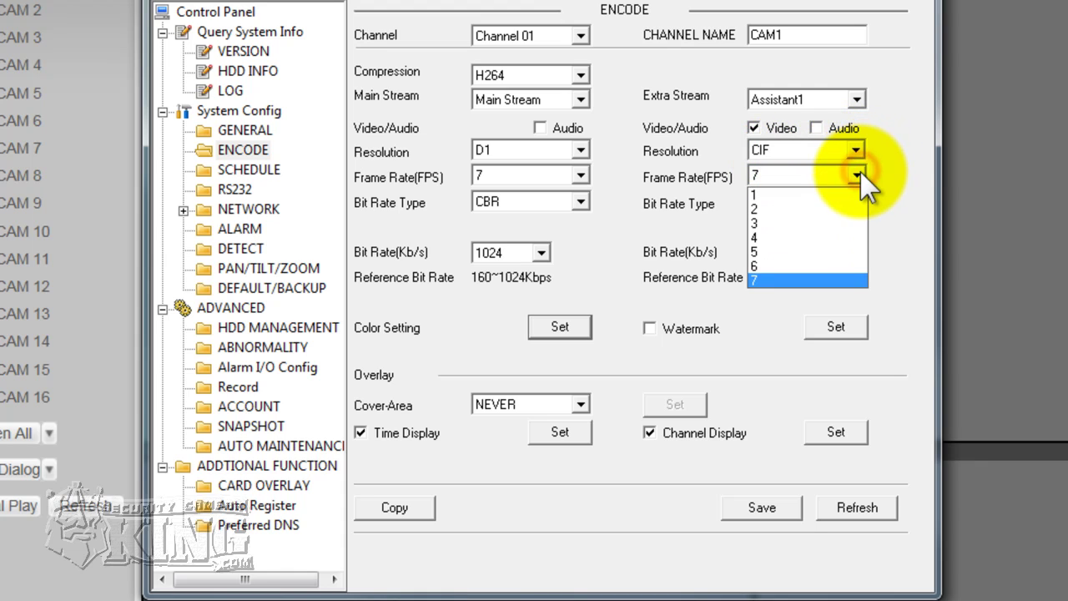
click(753, 280)
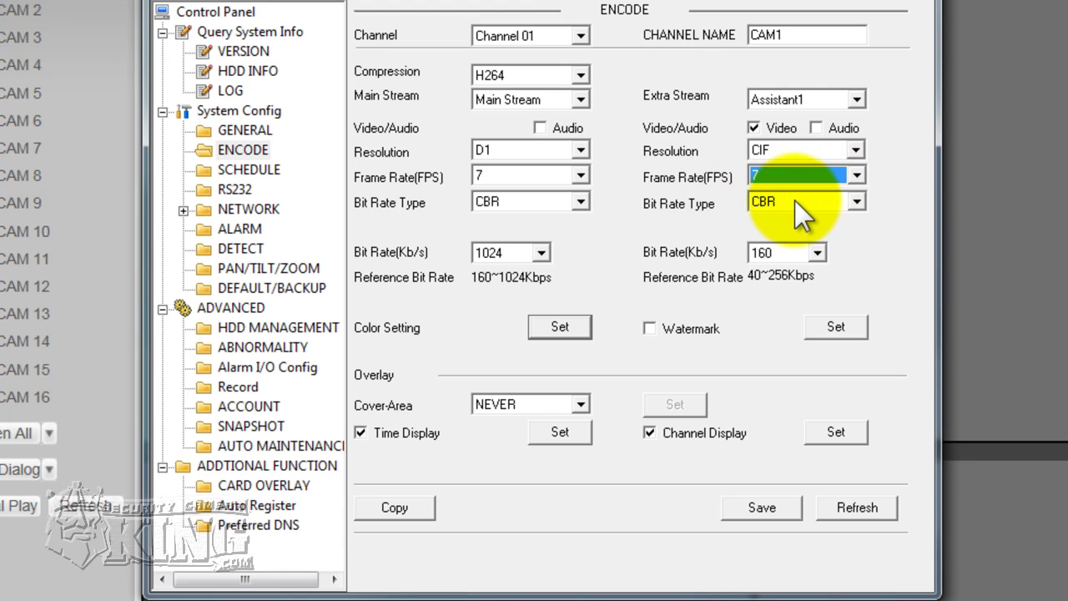
- Set the extra stream bit rate to 64 Kb/s, then change it to 96 Kb/s
click(817, 252)
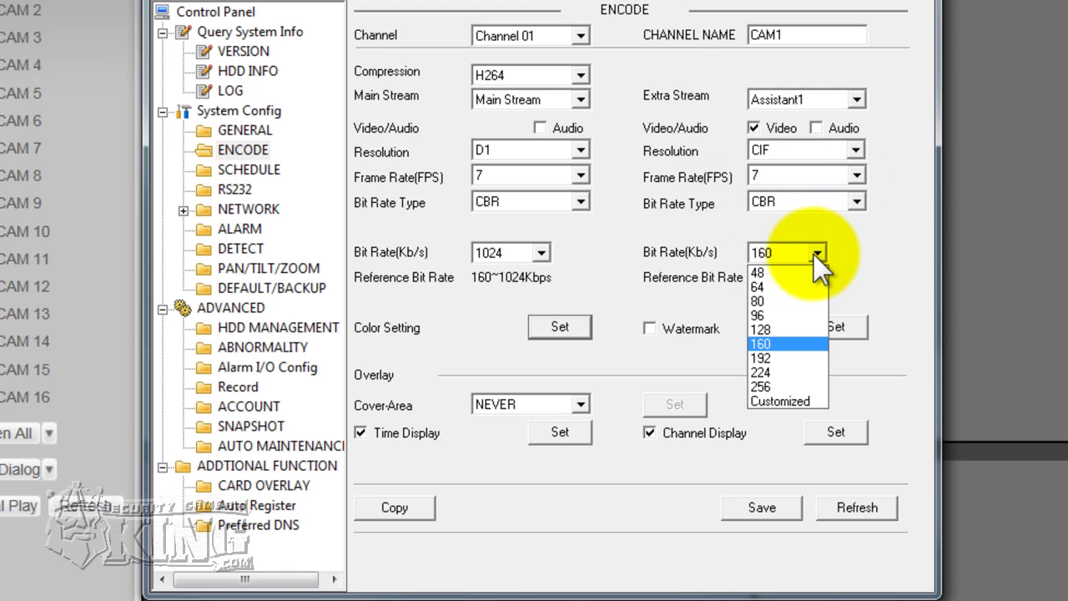
click(770, 287)
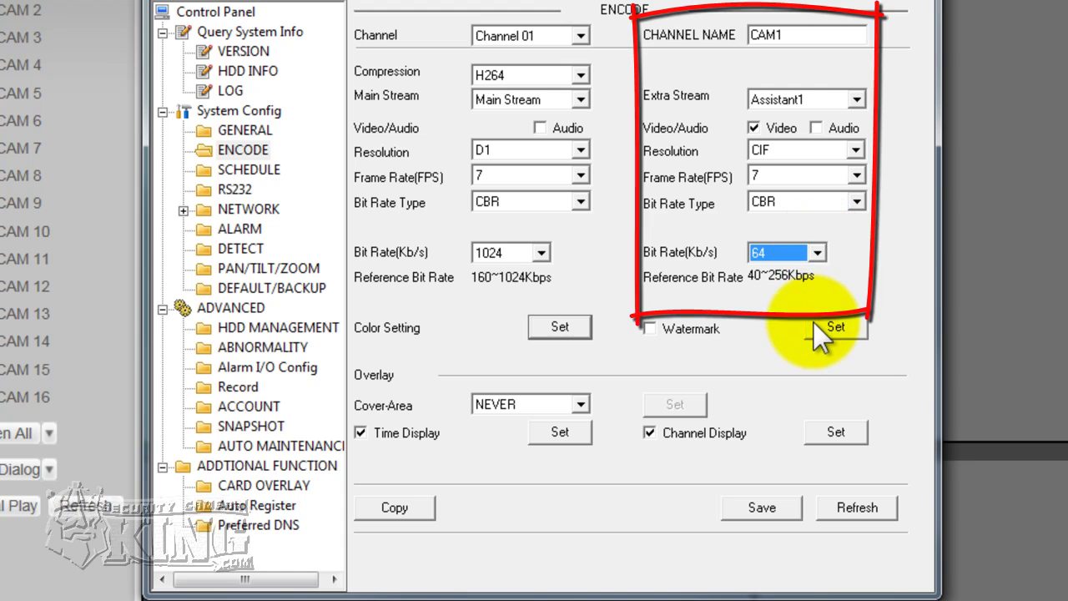
click(817, 254)
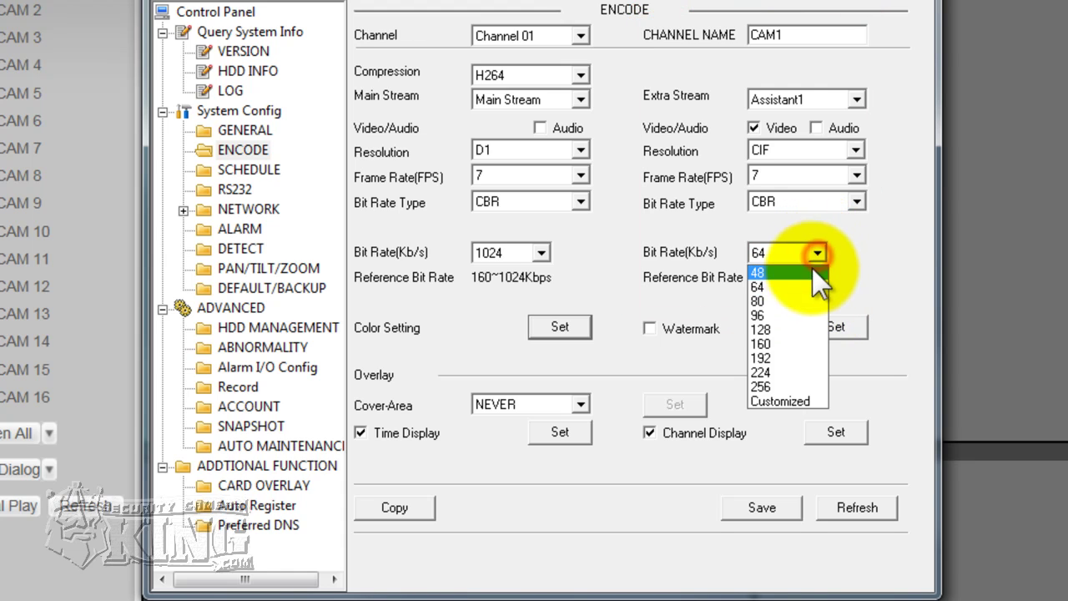
click(764, 314)
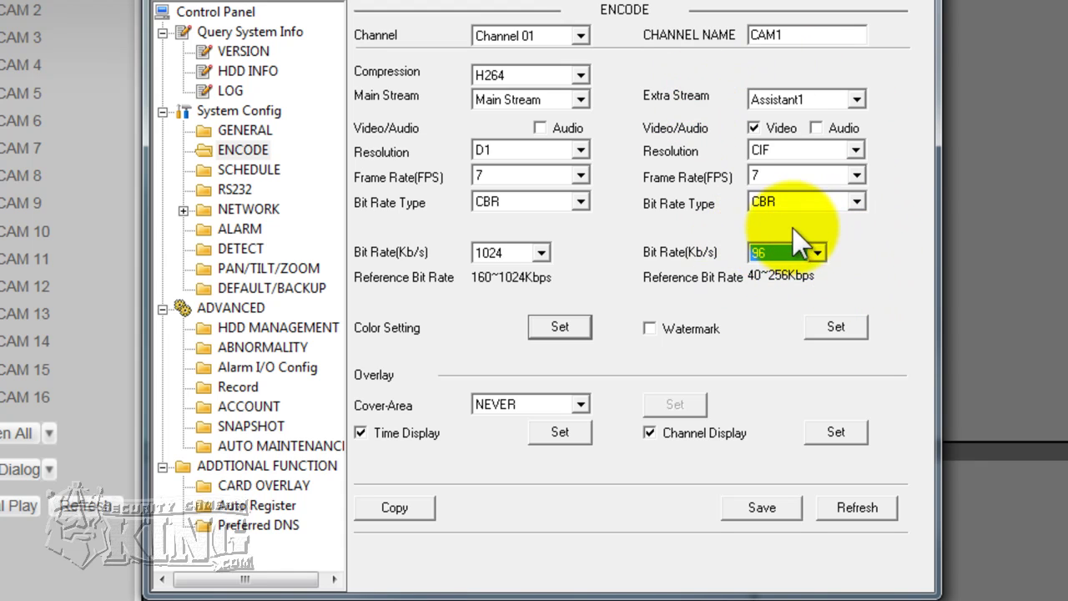
click(385, 511)
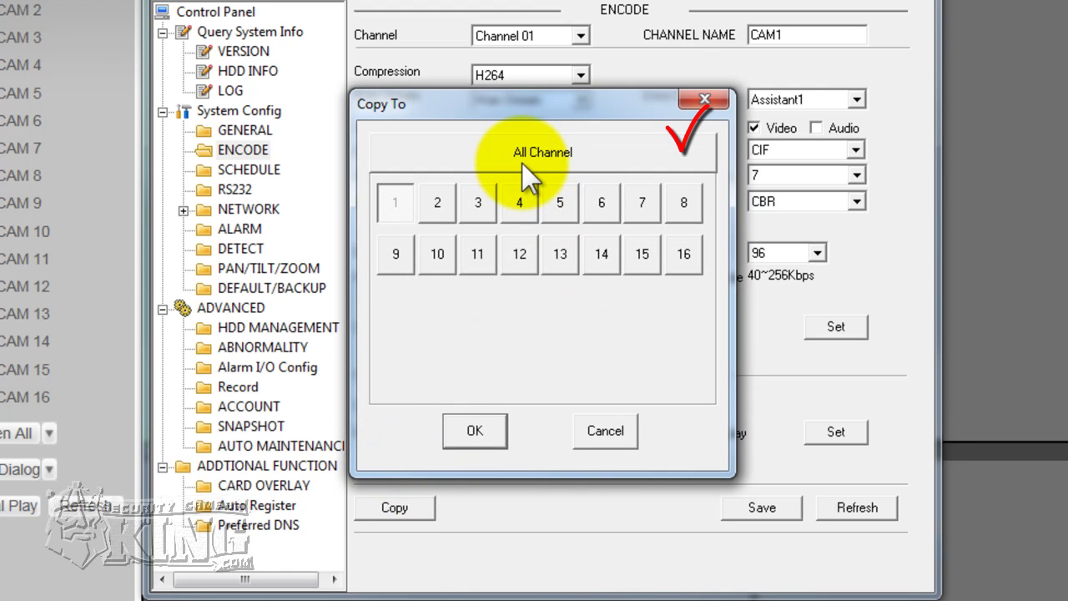
- Copy Channel 01's encode settings to All Channel and save them to the DVR
click(521, 160)
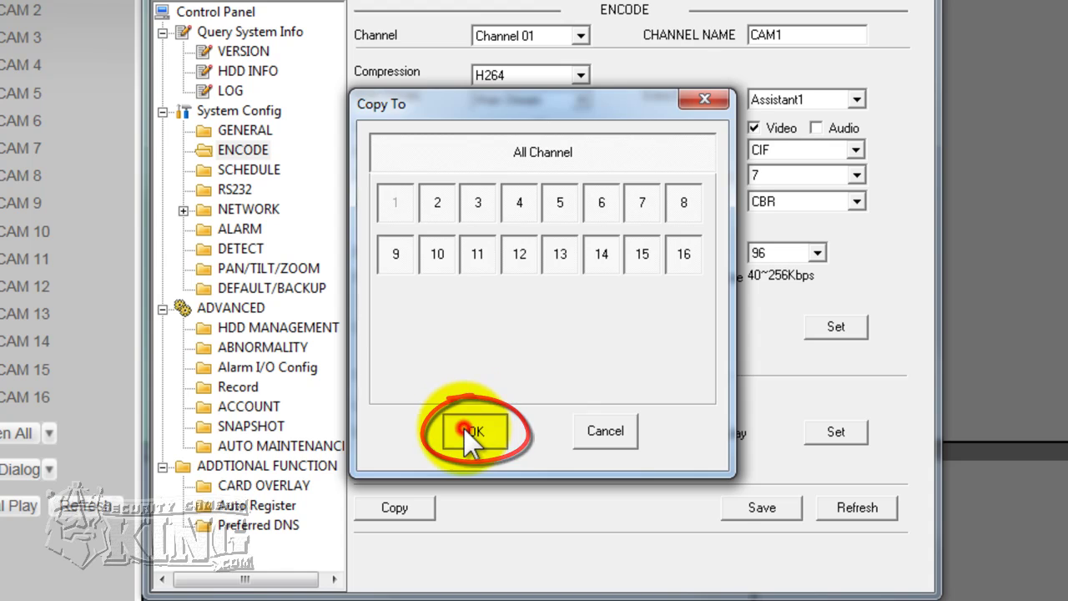
click(463, 429)
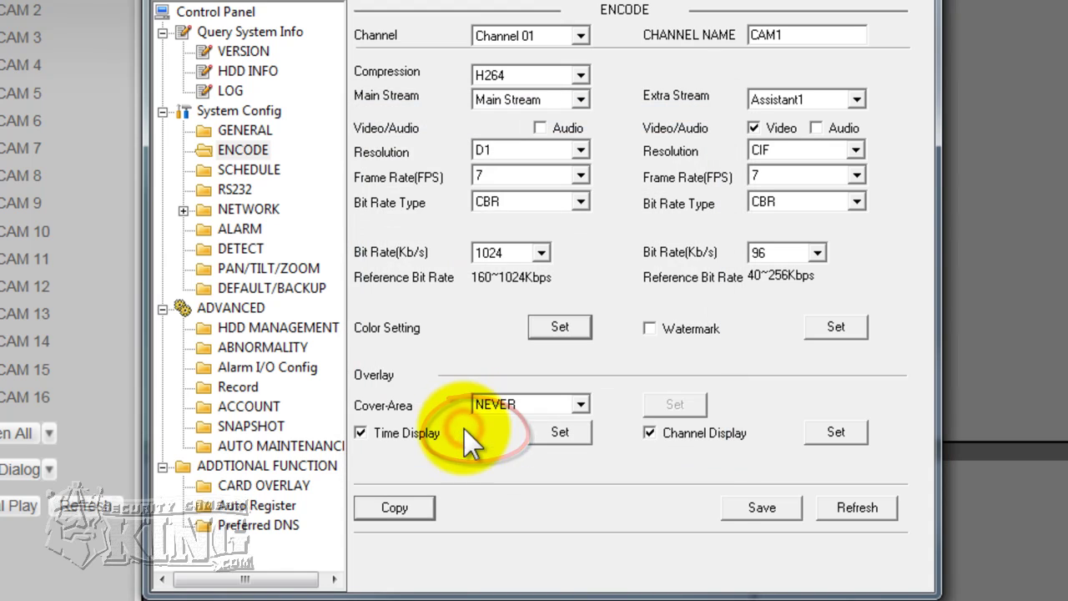
click(762, 507)
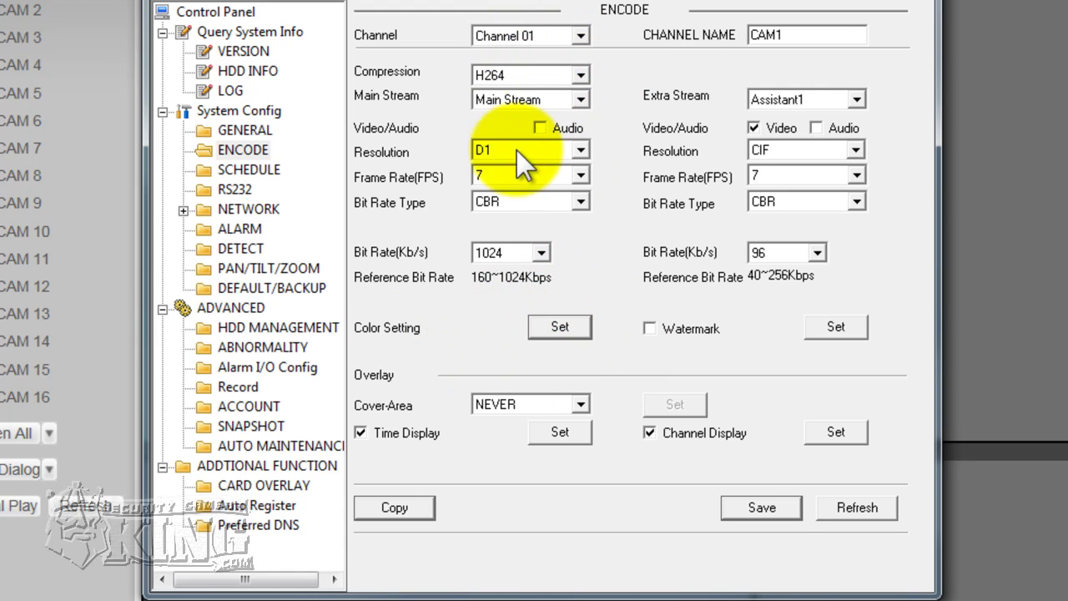
- Review the Color Setting values (all 50) without changes, then open Time Display positioning
click(552, 328)
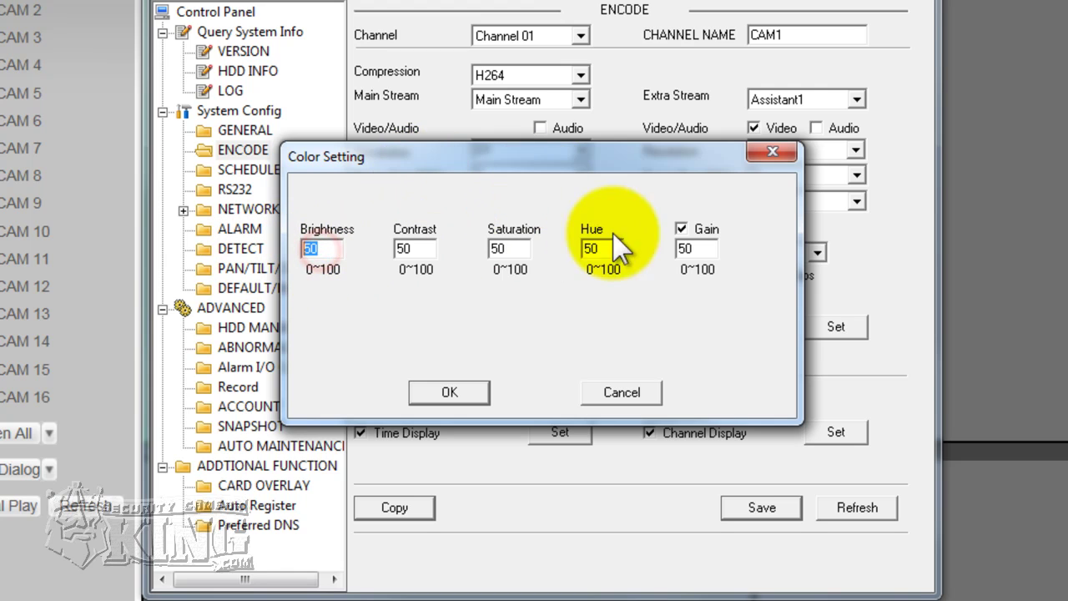
click(773, 151)
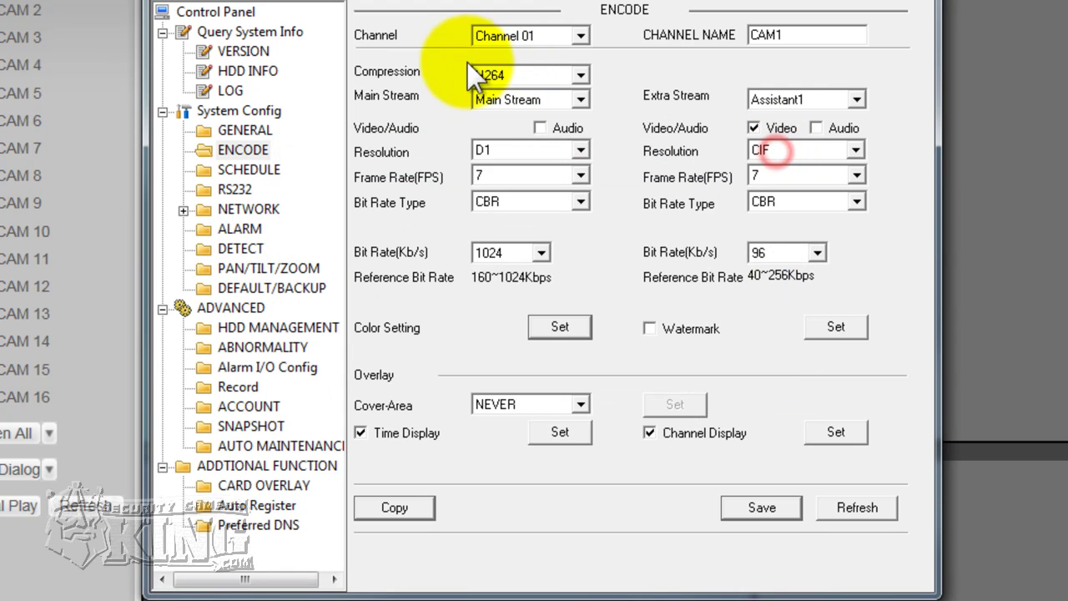
click(565, 330)
drag(342, 159, 492, 205)
double_click(464, 296)
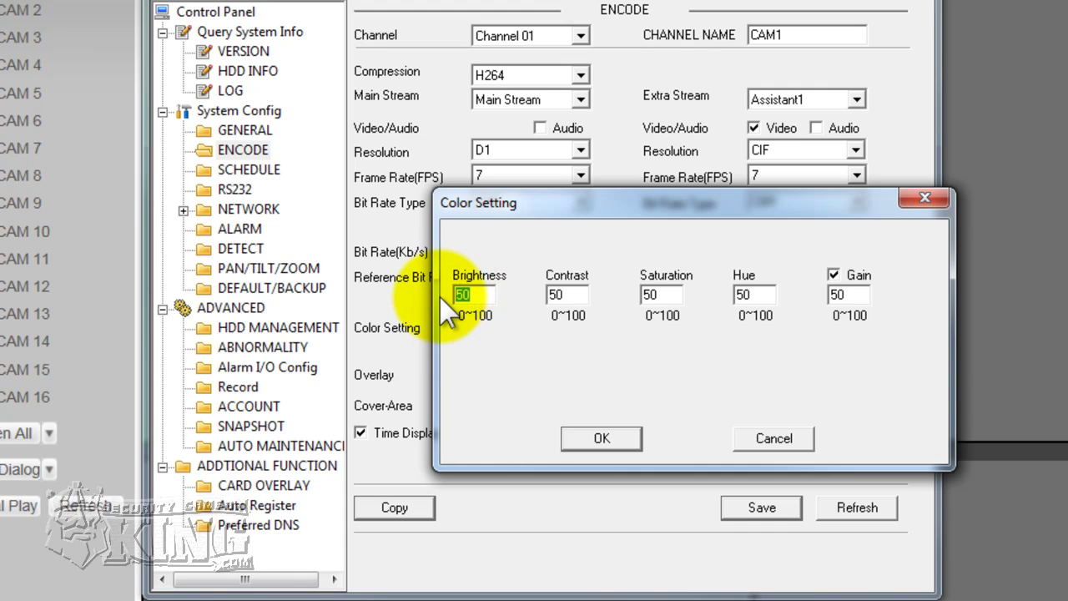
click(915, 202)
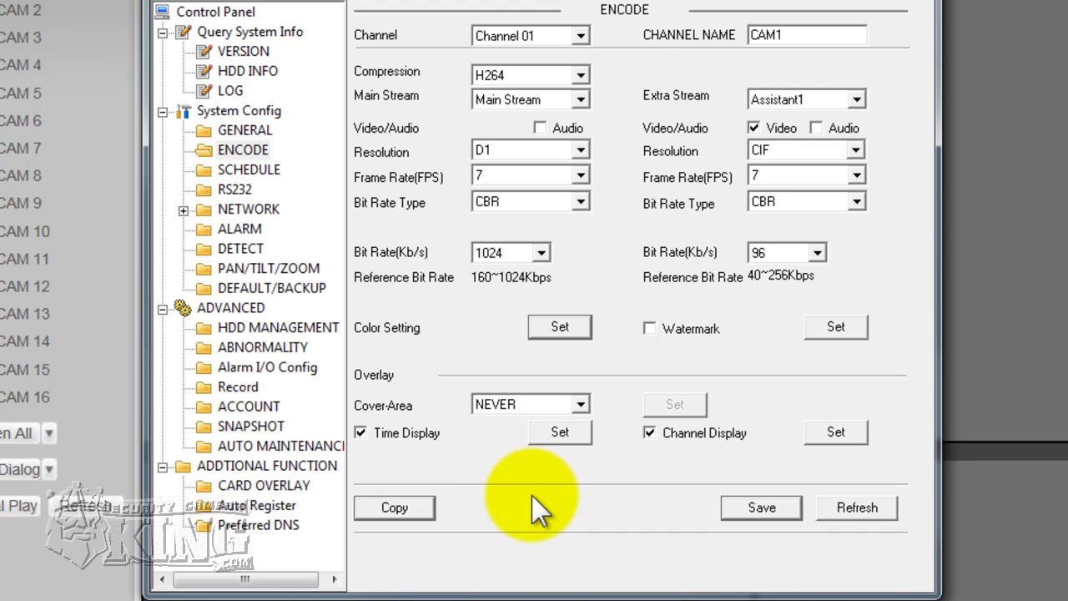
click(557, 430)
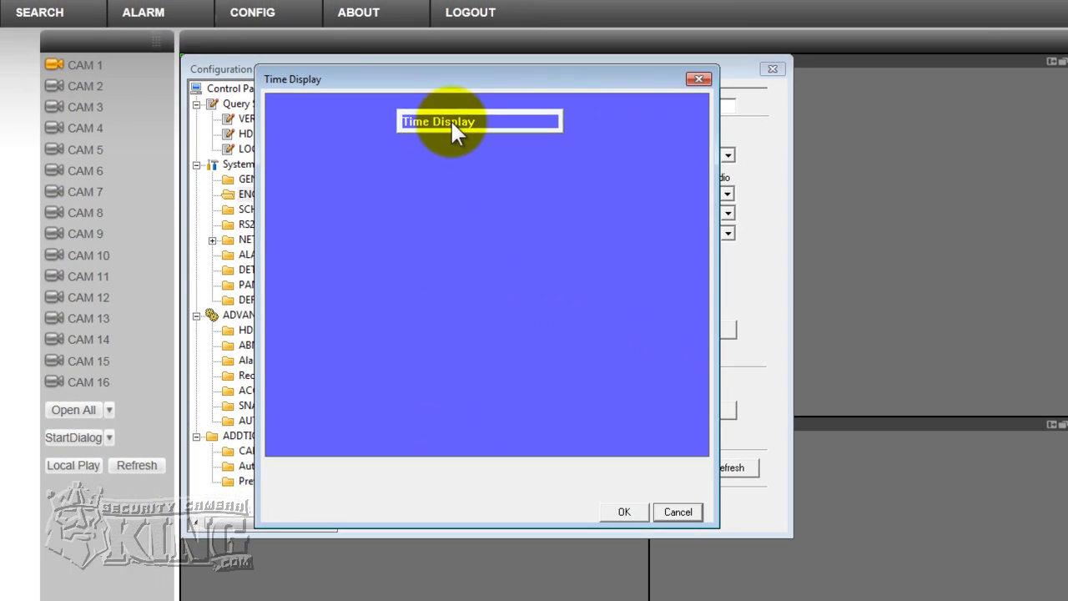
- Reposition the time display label and set Channel 01's cover area to Monitor
drag(452, 125, 536, 115)
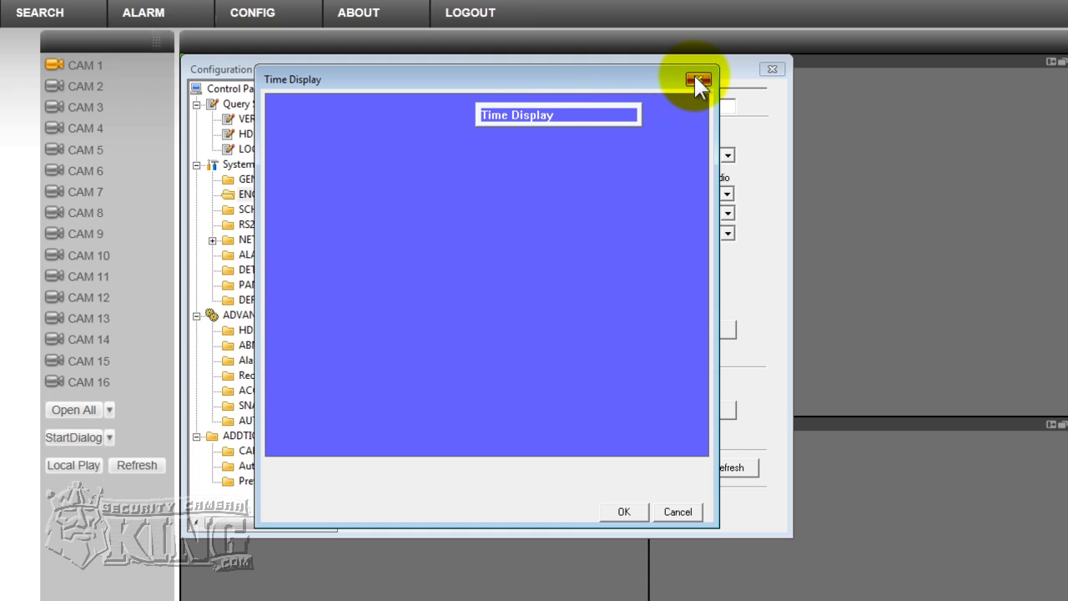
click(695, 79)
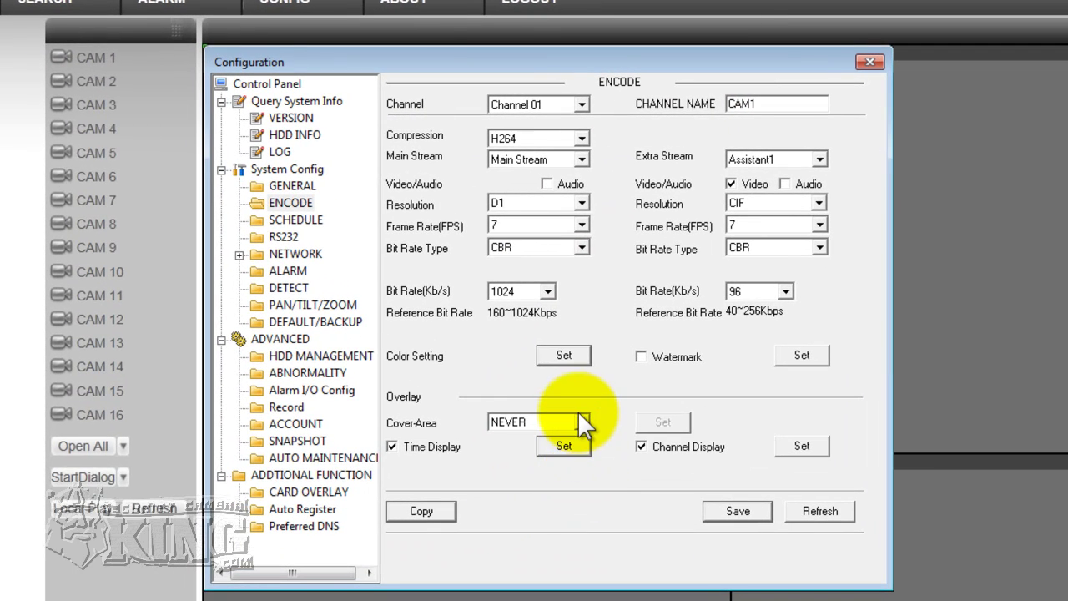
click(581, 422)
click(537, 436)
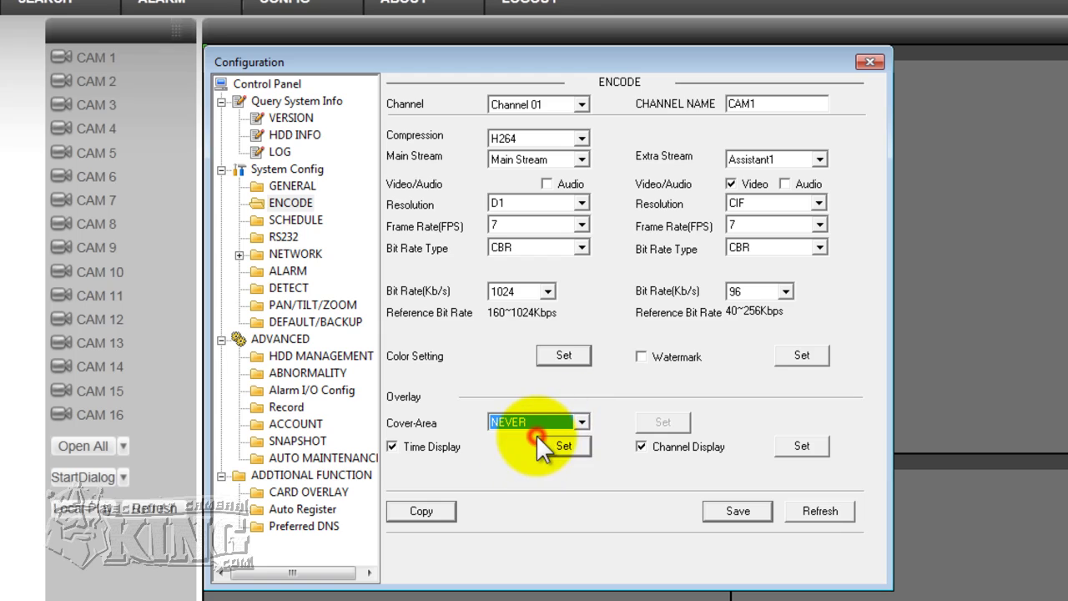
click(582, 422)
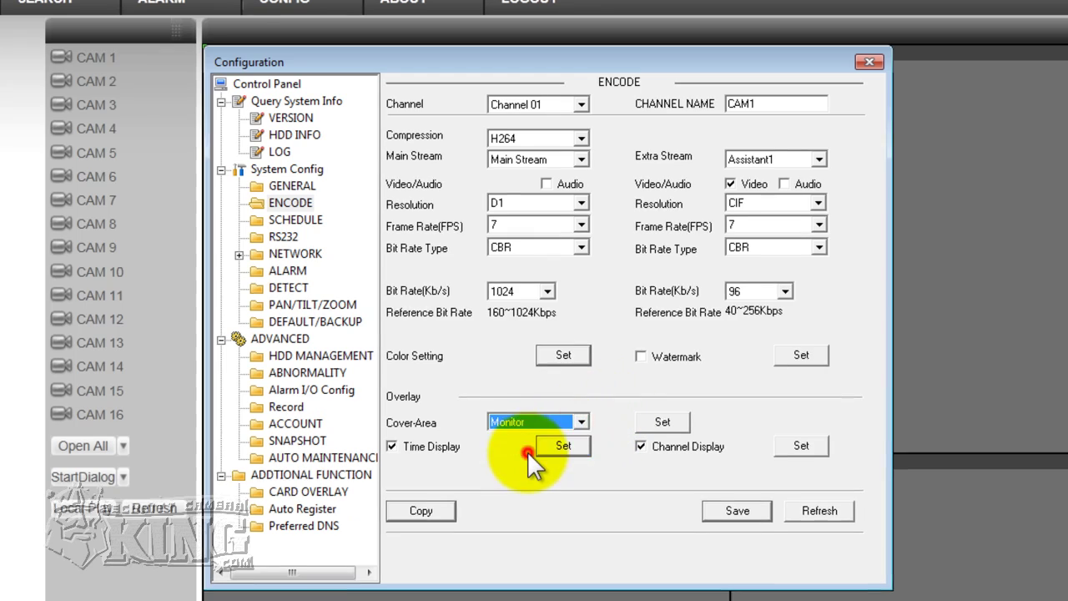
click(527, 451)
- Draw a test cover rectangle, cancel it, and switch the encode settings to Channel 15
drag(393, 86, 785, 71)
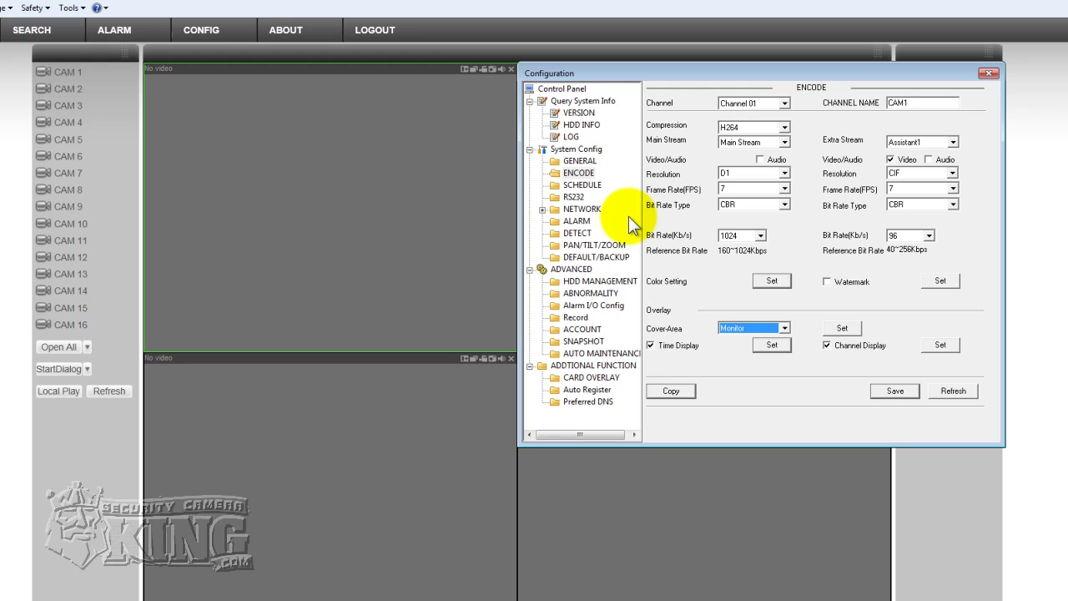
click(838, 328)
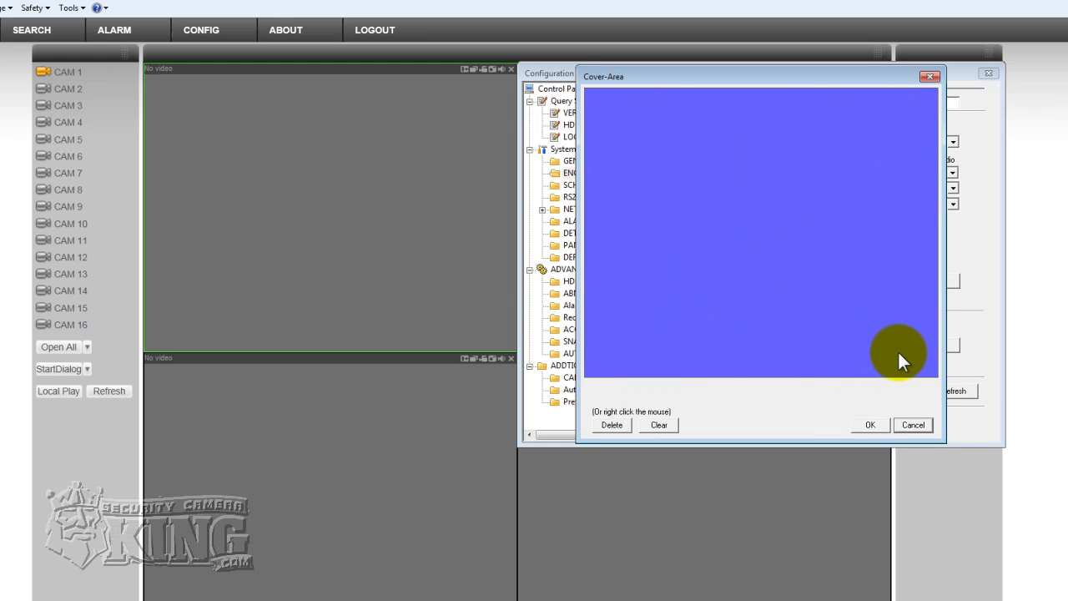
drag(898, 352, 807, 274)
drag(719, 172, 718, 174)
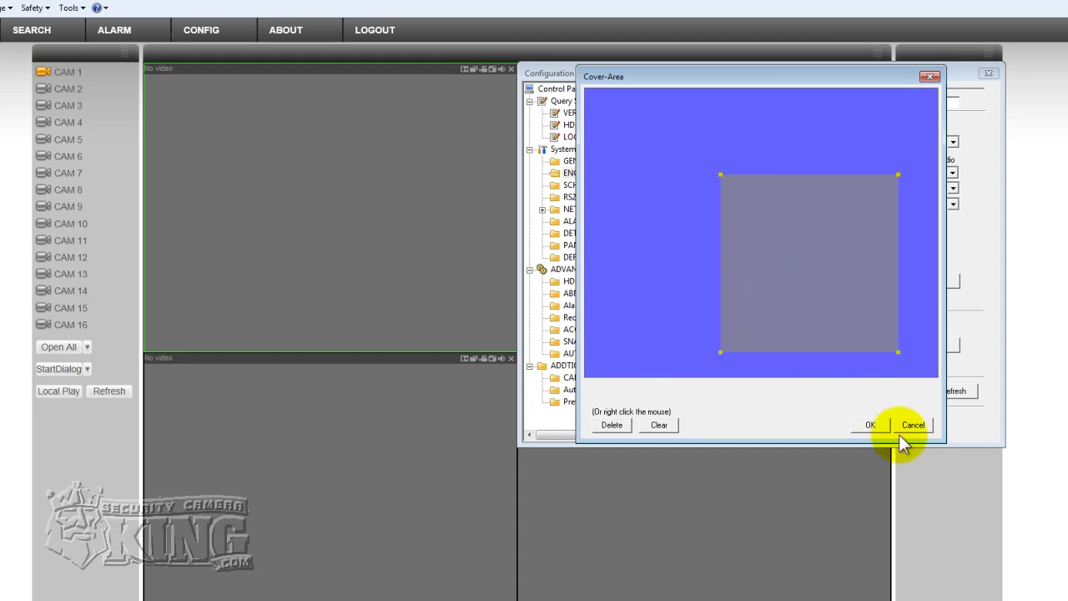
click(916, 428)
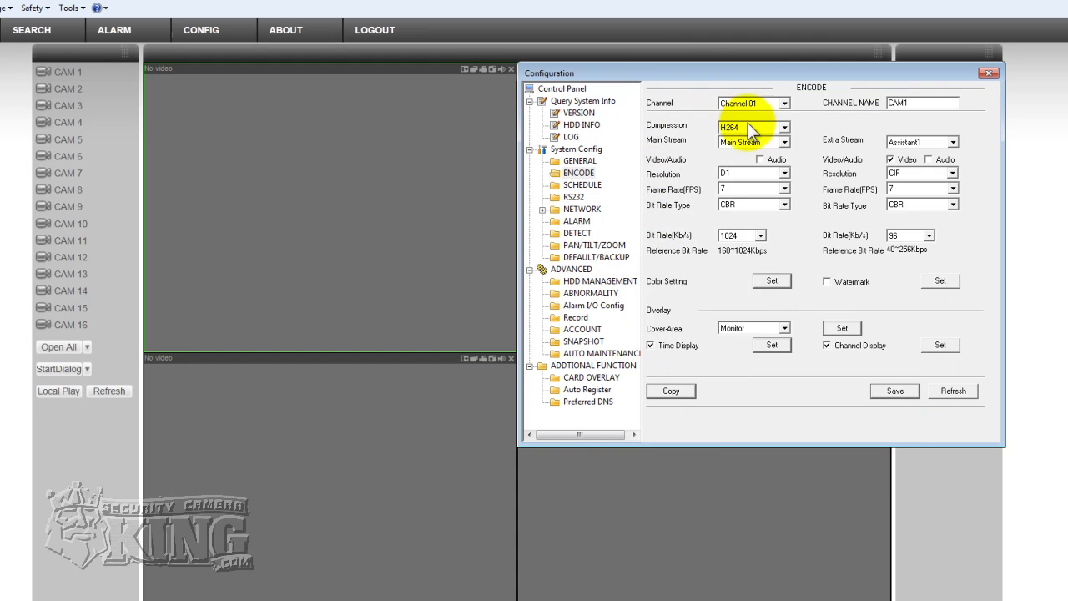
click(784, 102)
click(743, 237)
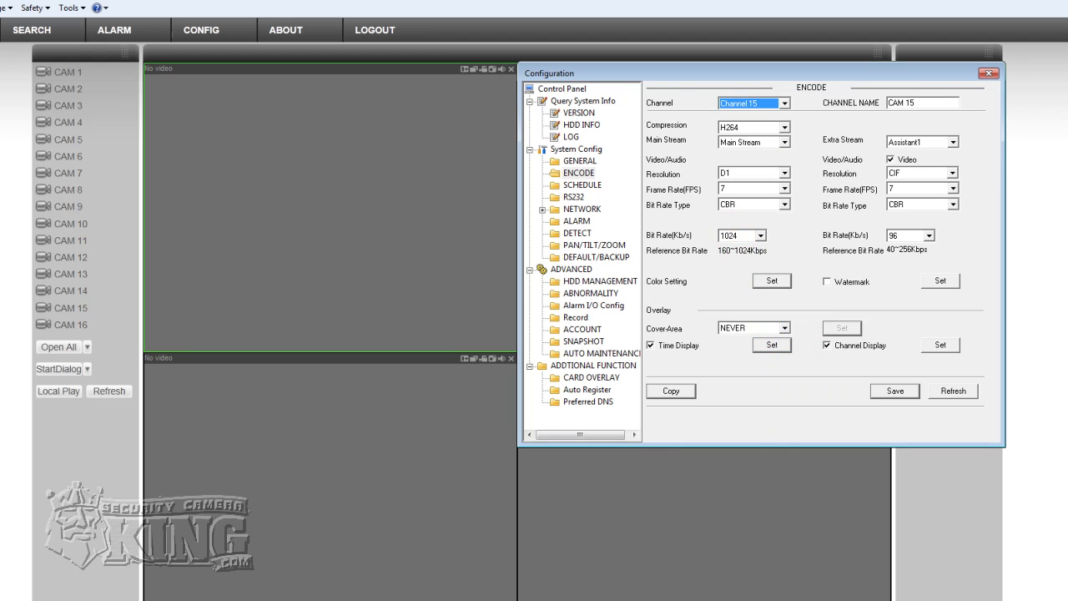
- Set Channel 15's cover area to Monitor with a rectangle masking the picture's top-left
click(733, 529)
click(784, 328)
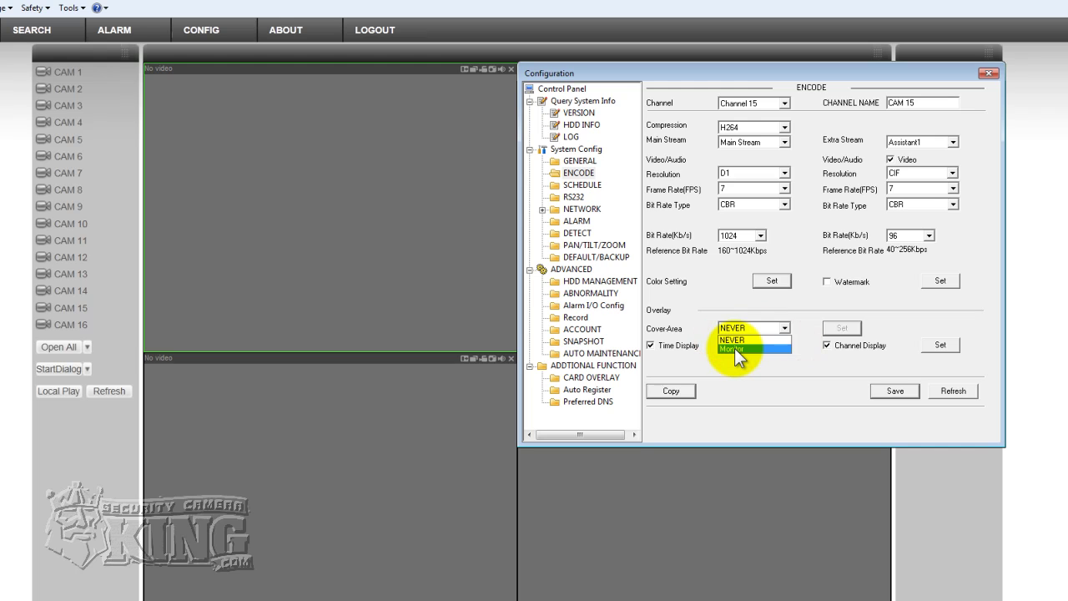
click(734, 348)
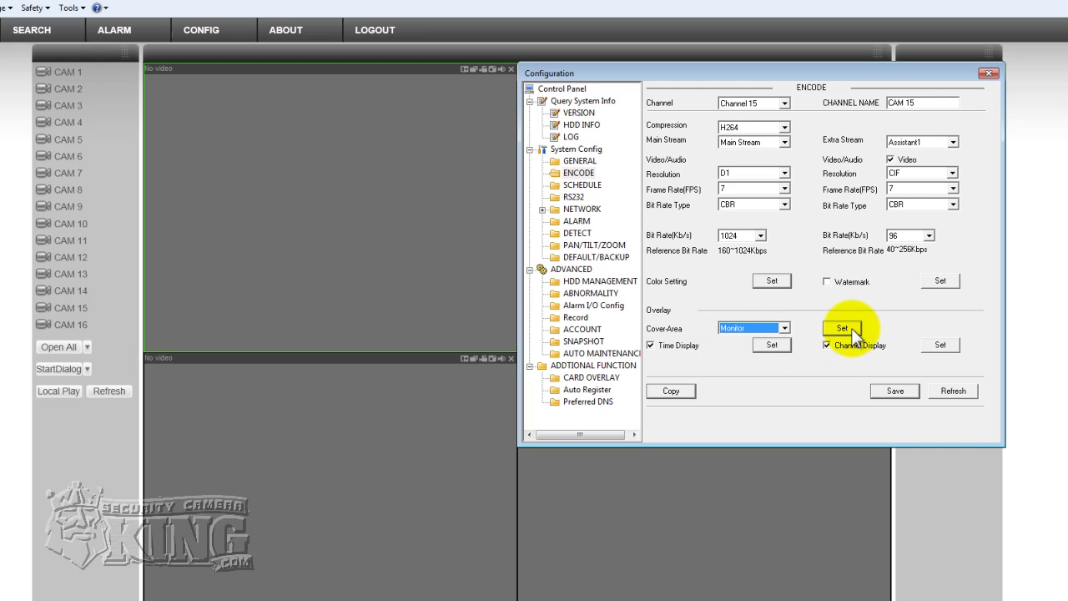
click(828, 328)
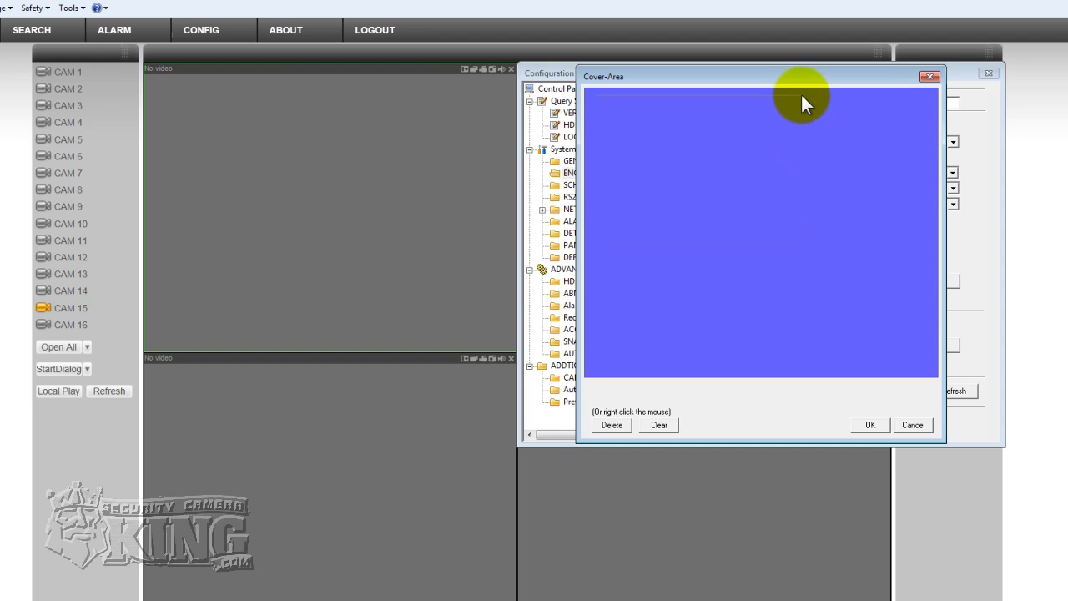
drag(800, 89, 797, 95)
drag(718, 144, 709, 142)
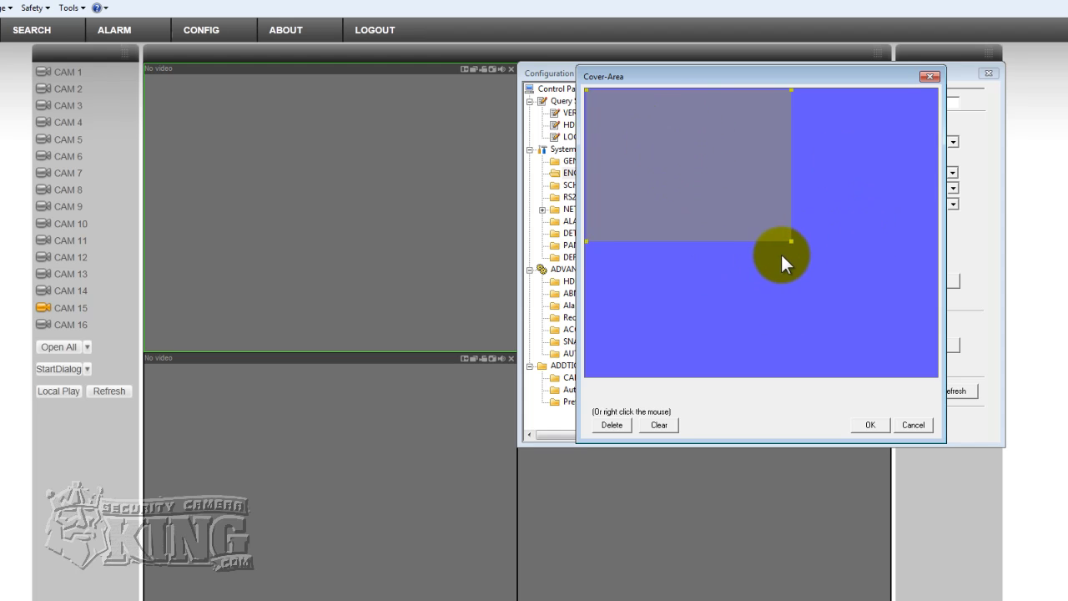
click(875, 427)
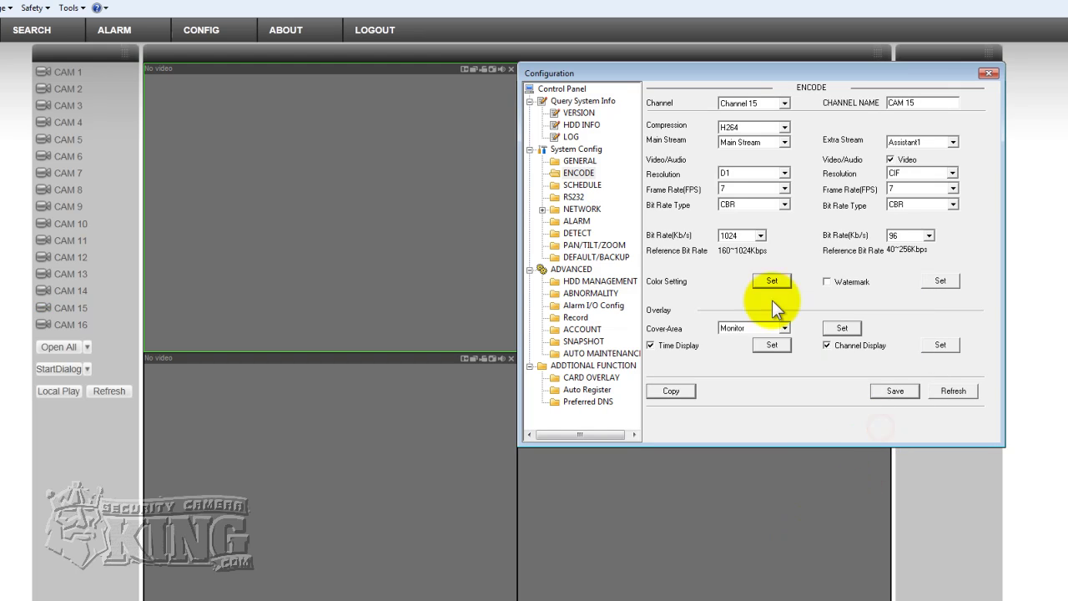
- Play CAM 15's extra stream and clear Channel 15's drawn cover rectangle
click(100, 307)
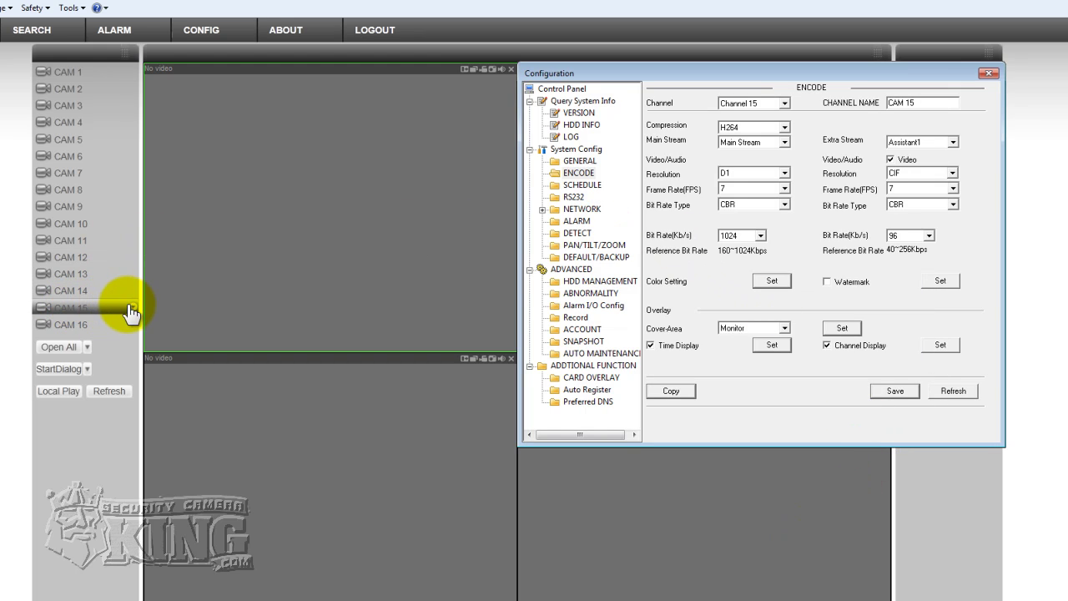
click(108, 334)
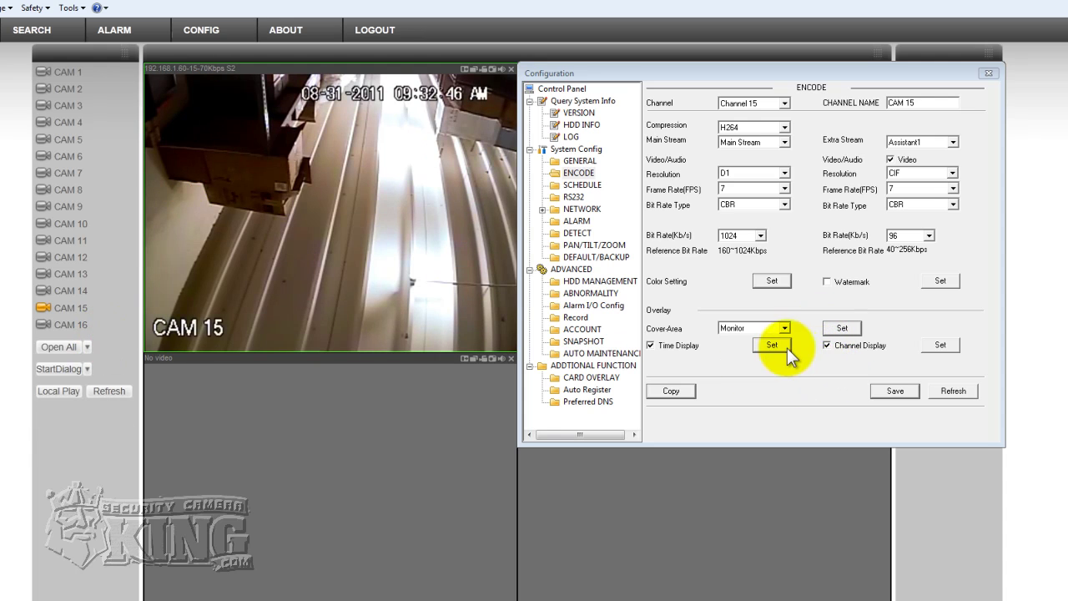
click(833, 329)
click(679, 153)
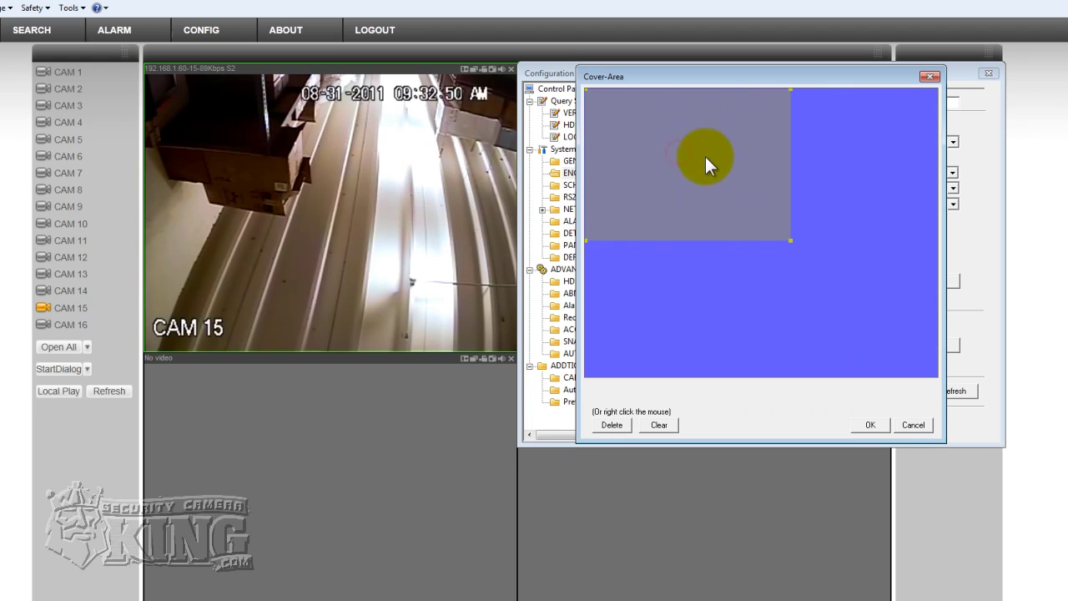
click(654, 424)
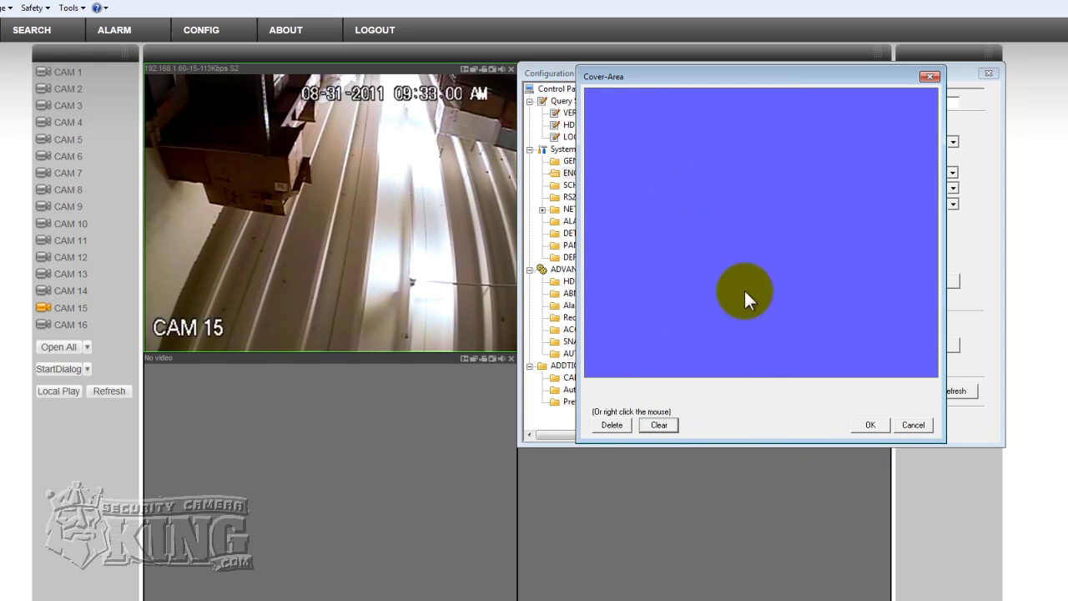
click(868, 427)
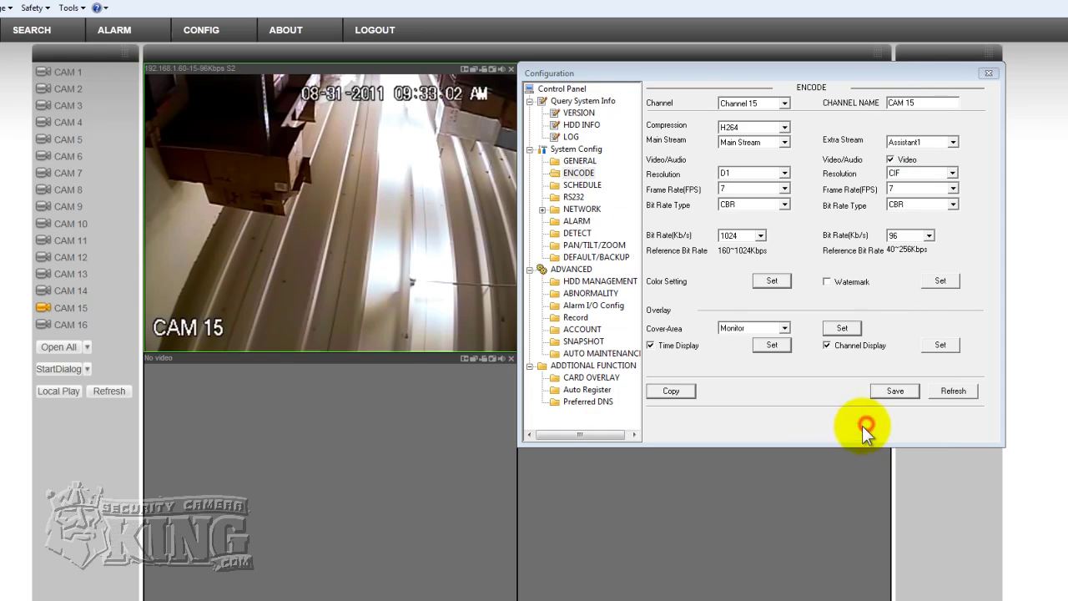
- Set Channel 15's cover area back to NEVER, save, and reopen CAM 15's live video
click(781, 327)
click(740, 339)
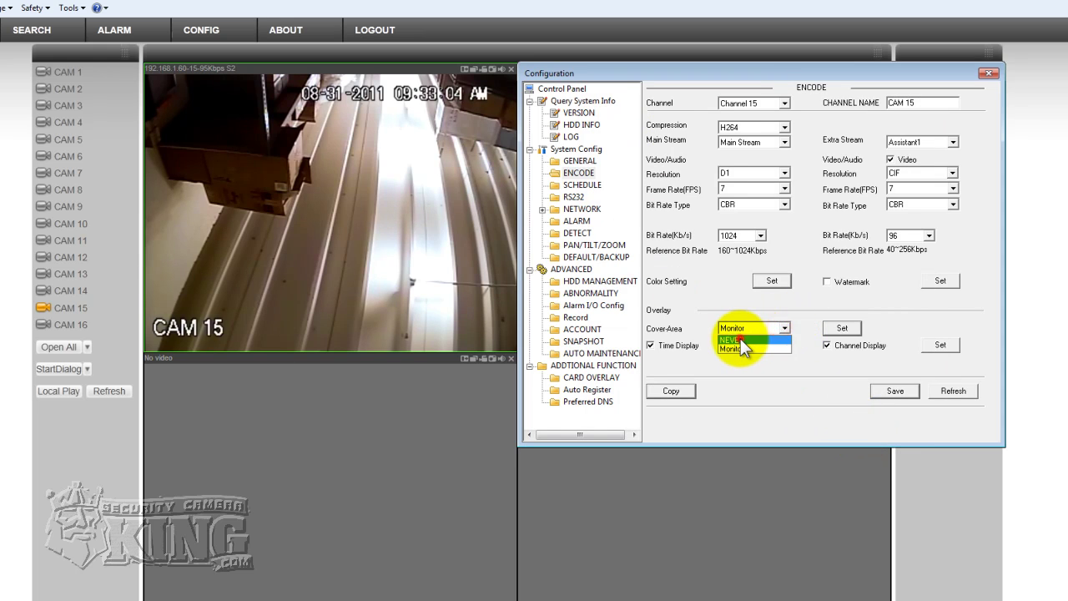
click(884, 392)
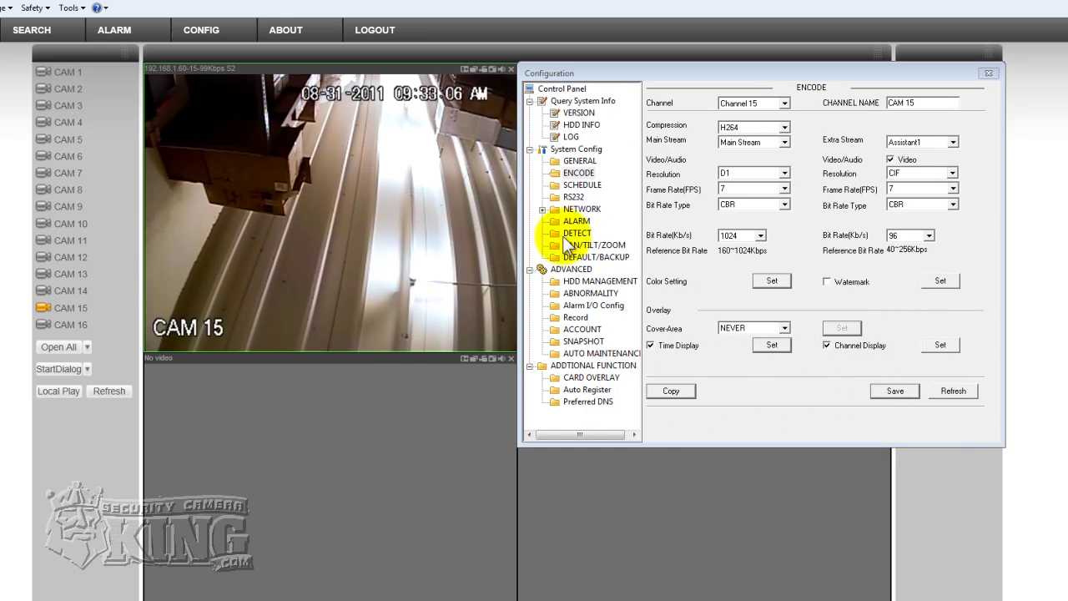
click(511, 69)
mouse_move(691, 71)
mouse_down()
mouse_move(713, 65)
mouse_move(702, 69)
mouse_up()
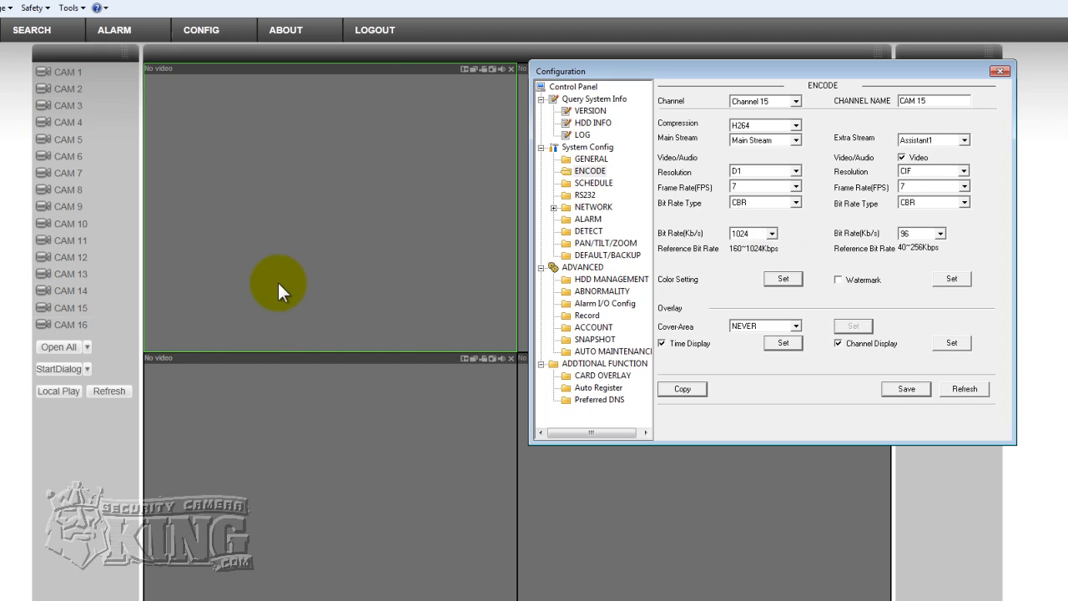
click(55, 307)
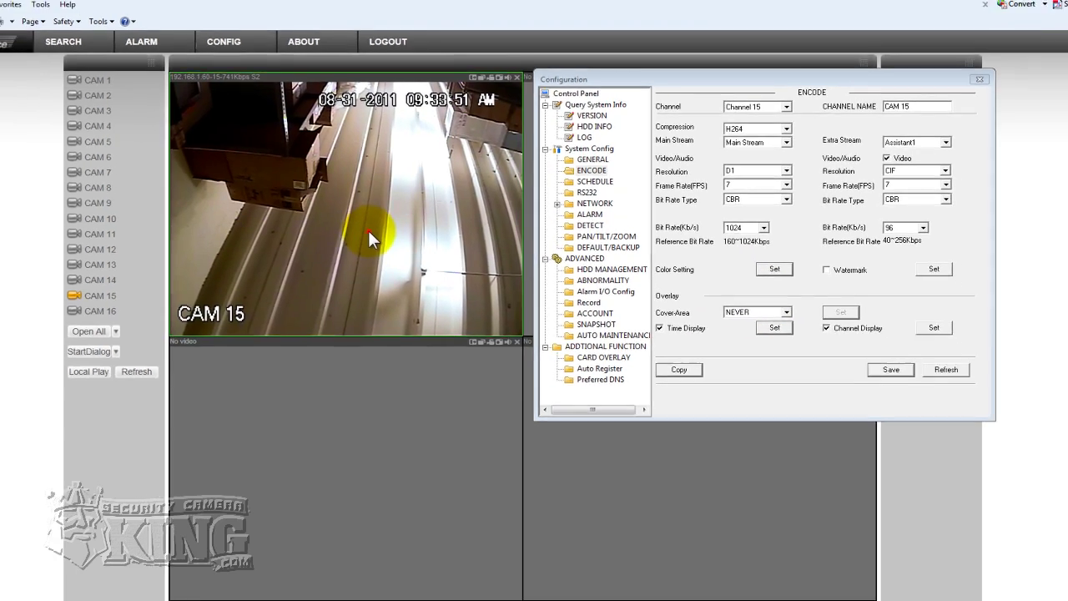
- Maximize CAM 15's video, close Configuration, and restart CAM 15 on its extra stream
double_click(354, 209)
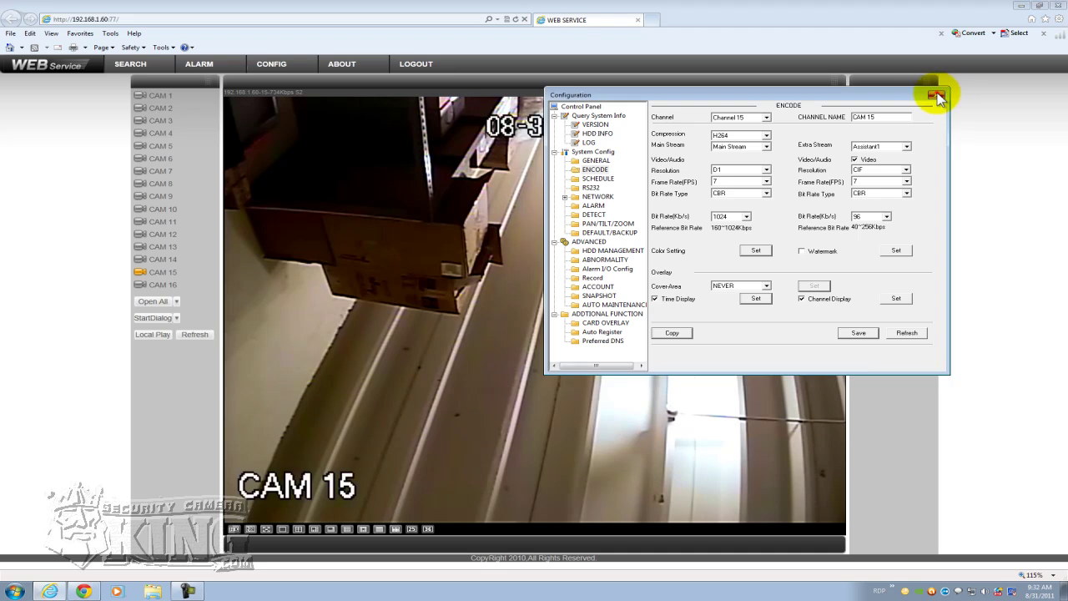
click(936, 96)
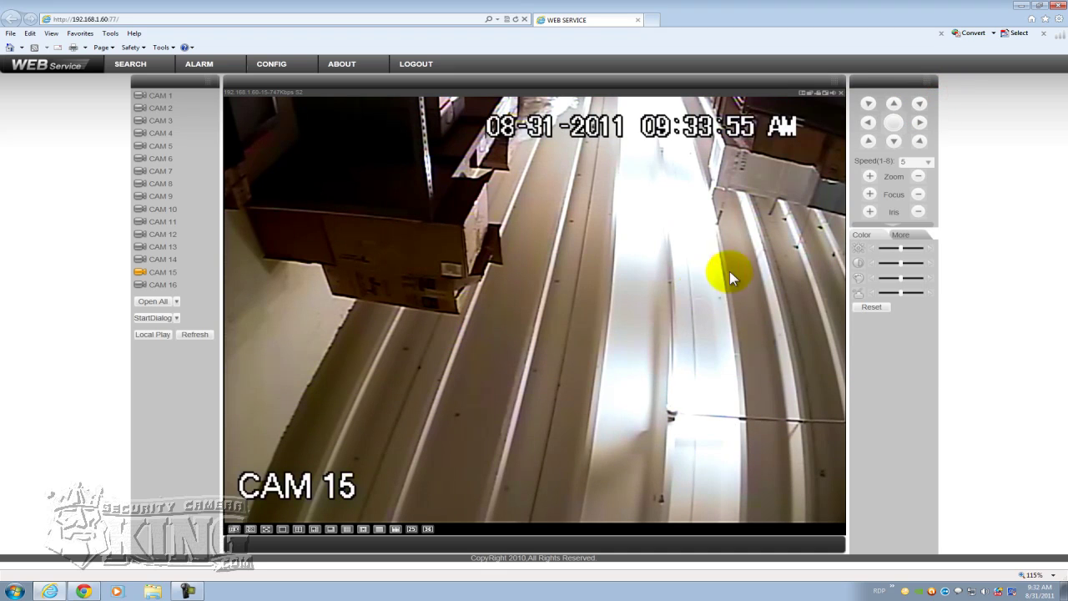
click(196, 272)
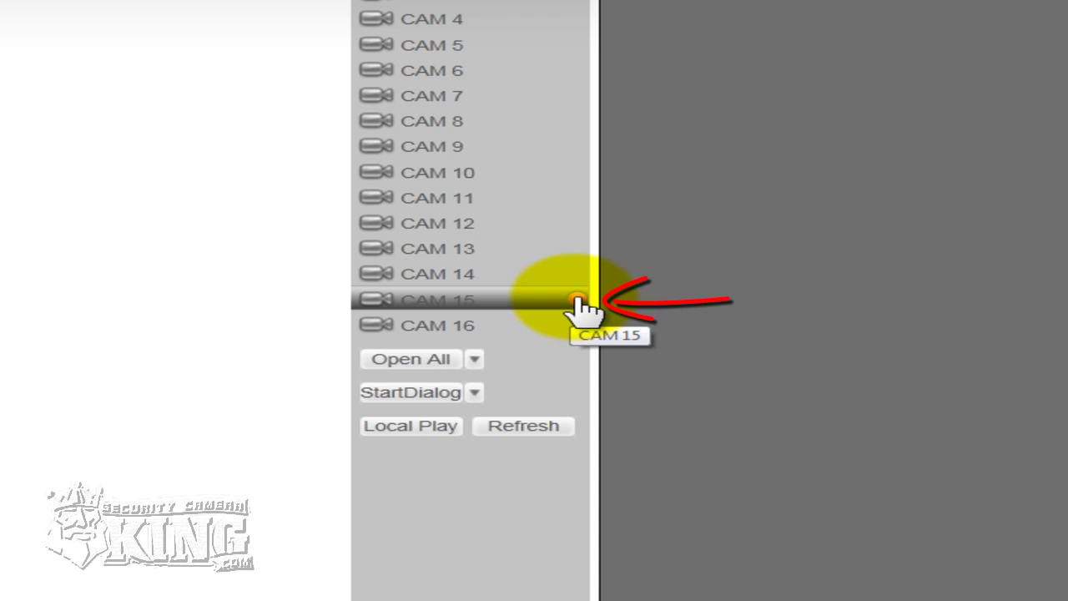
click(577, 298)
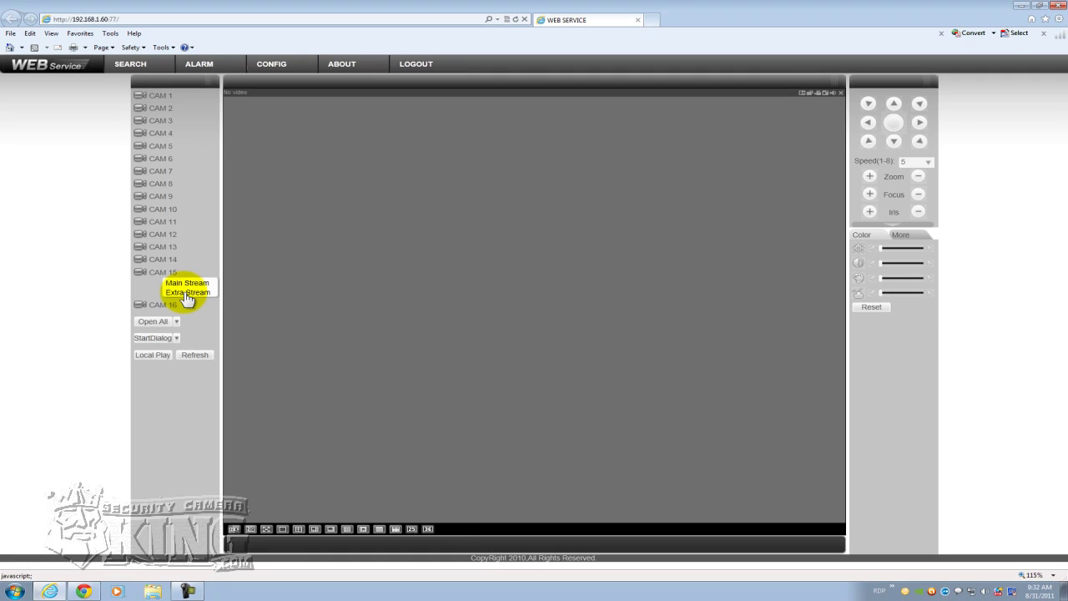
click(187, 293)
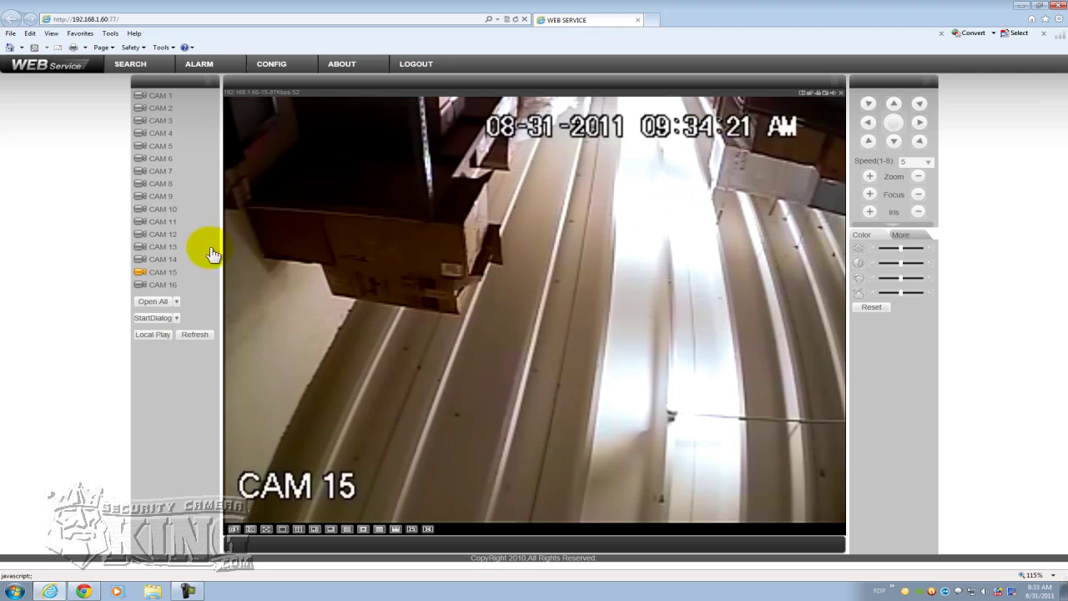
- Set the extra stream to QCIF at 30 fps and save
click(286, 64)
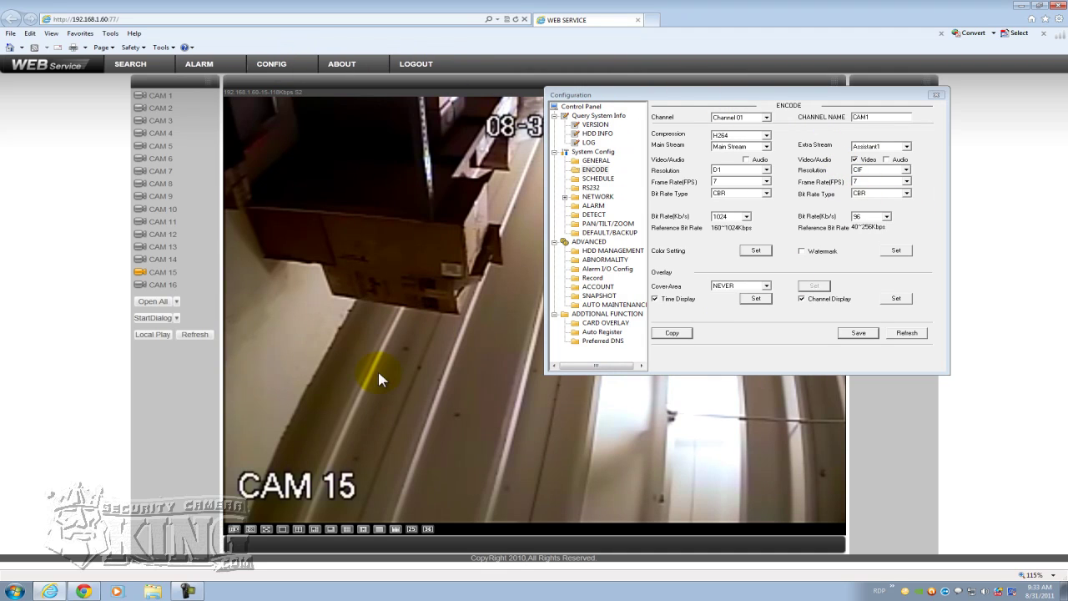
click(906, 169)
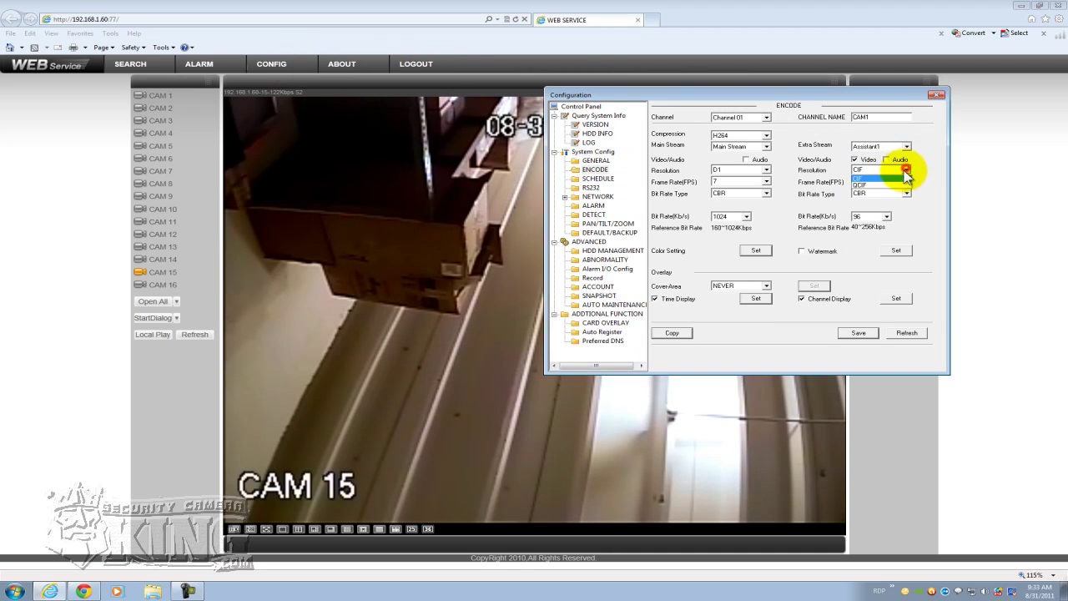
click(867, 185)
drag(660, 94, 772, 75)
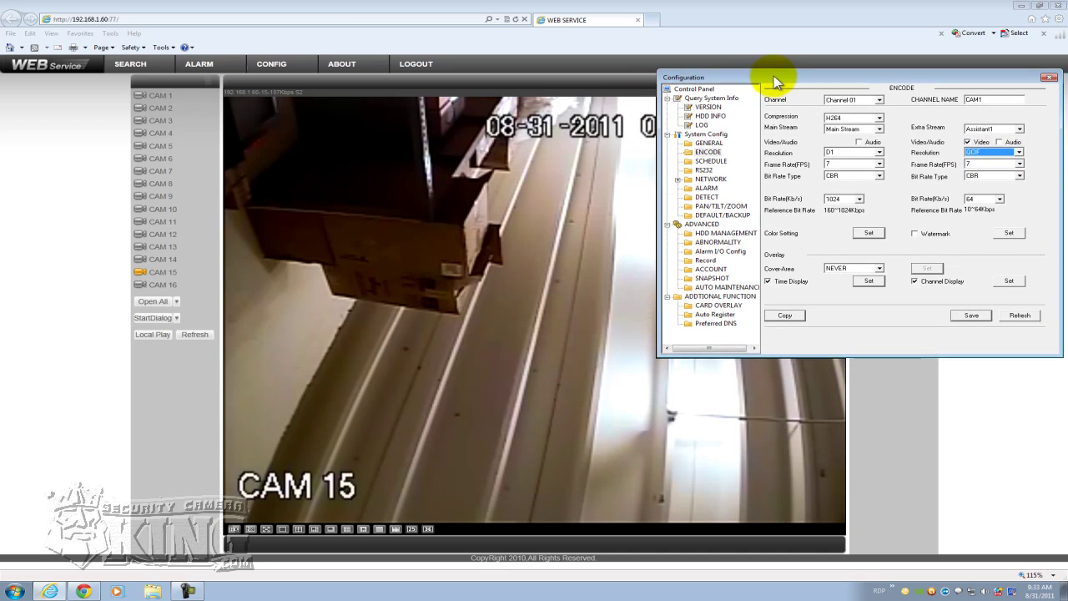
click(1019, 162)
drag(1019, 191, 1013, 226)
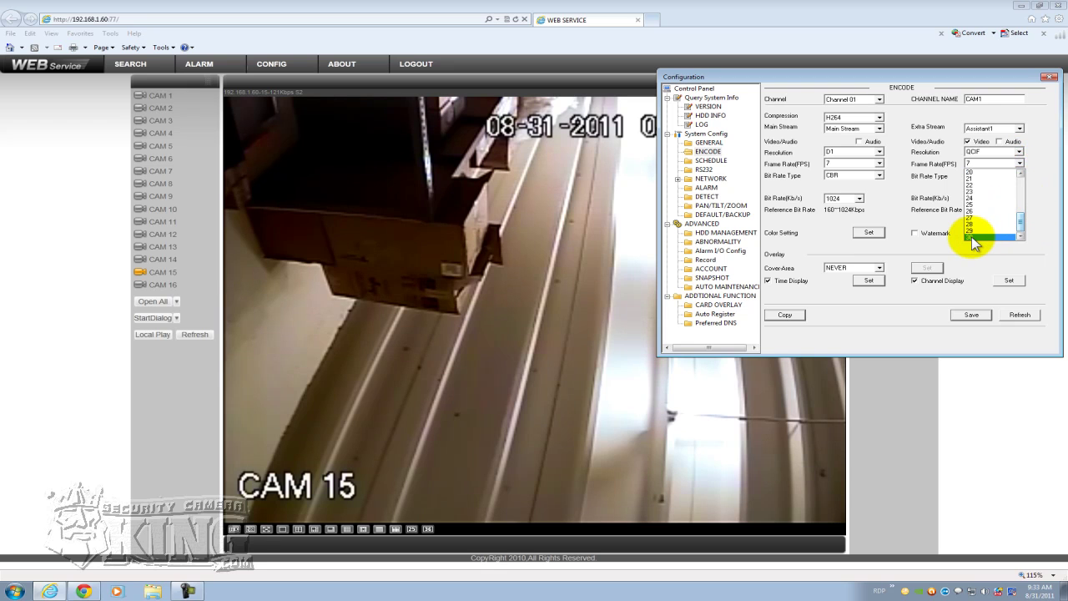
click(975, 238)
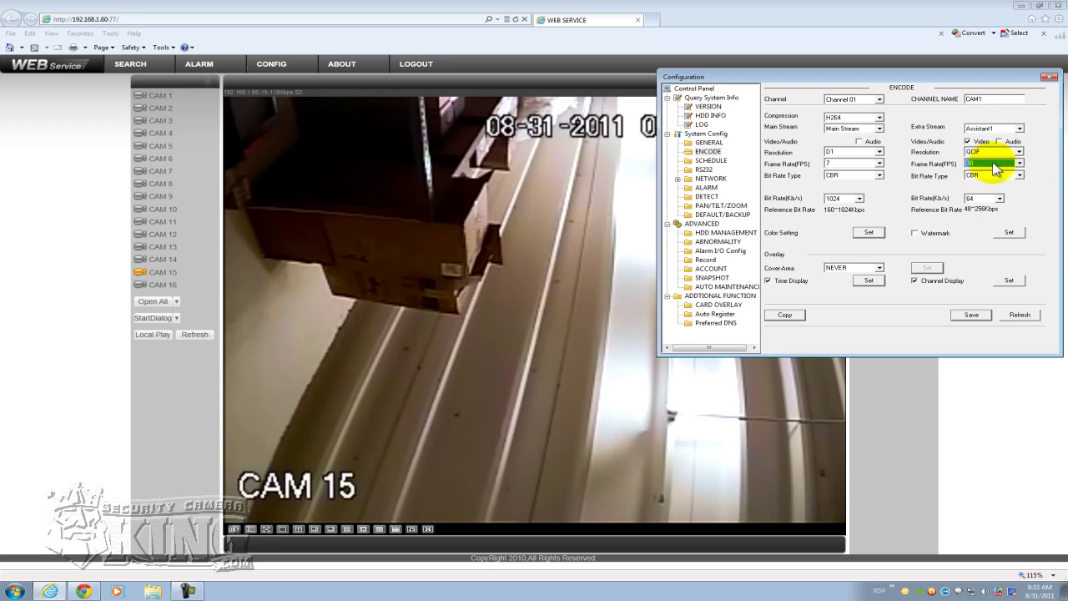
click(972, 315)
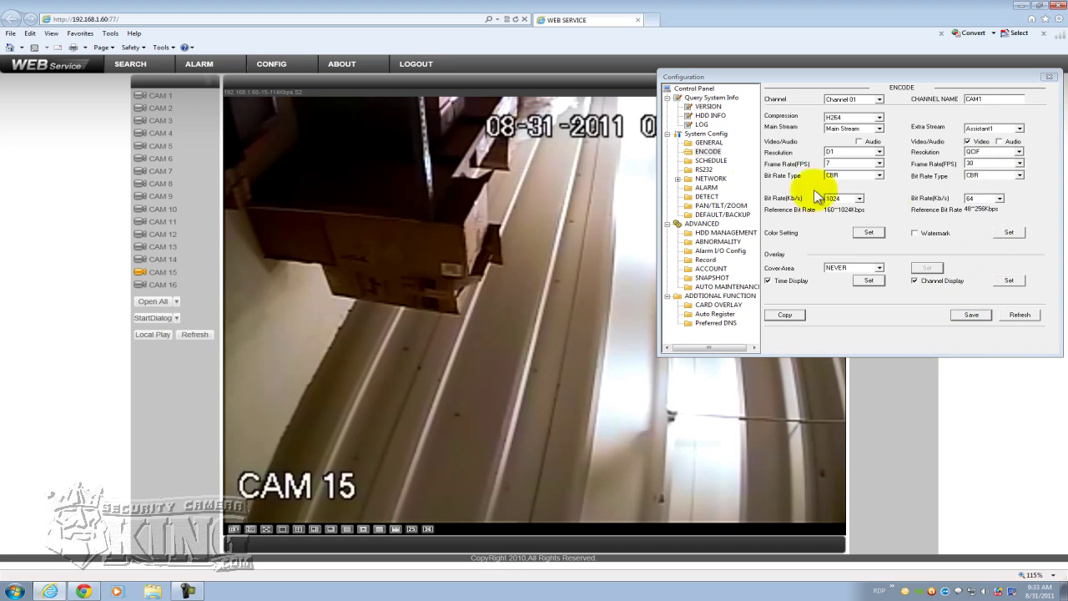
- Restart CAM 15's live video on its extra stream
click(160, 272)
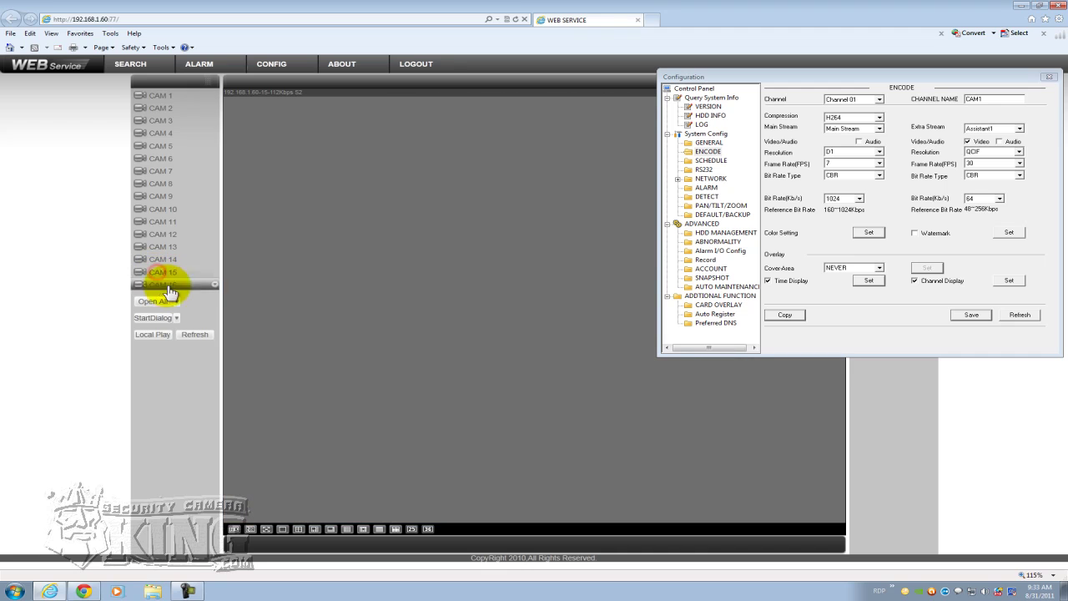
click(212, 271)
click(200, 292)
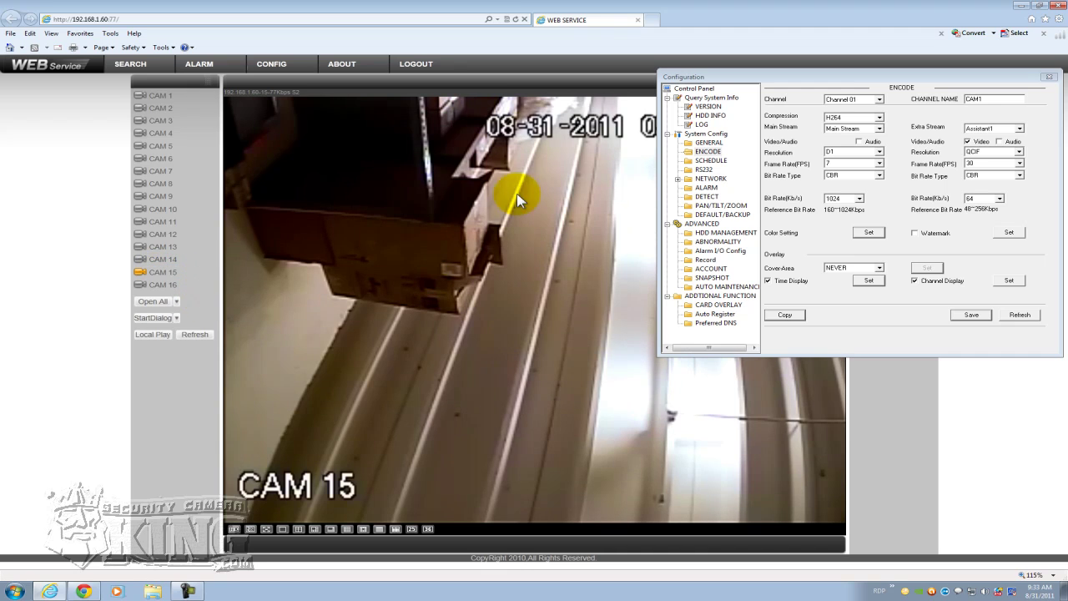
click(444, 308)
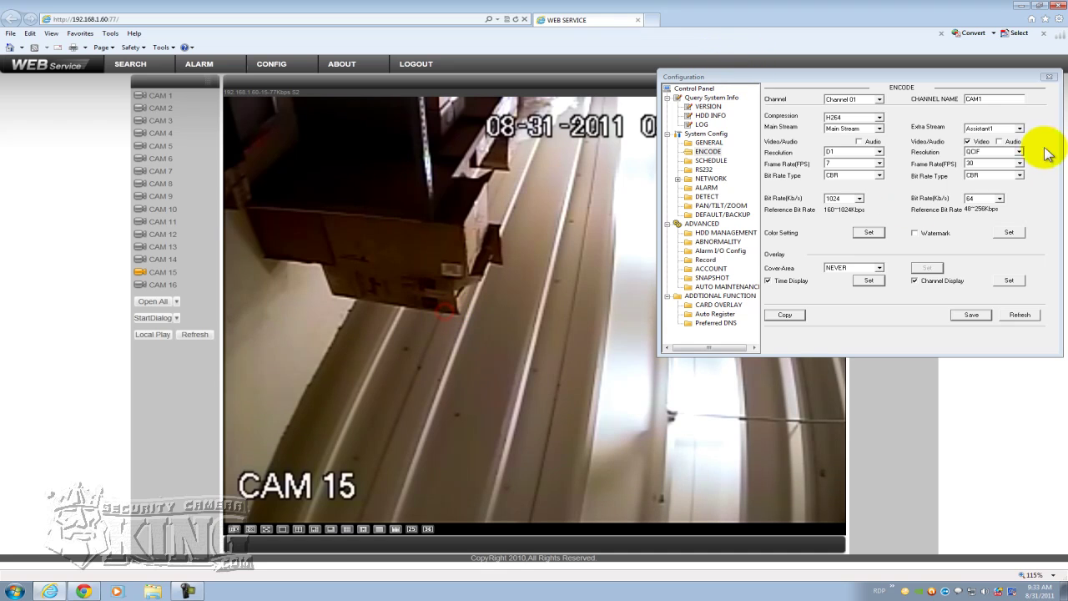
- Return the extra stream to CIF, 7 fps, CBR 96 Kb/s, and dismiss Copy To
click(1019, 151)
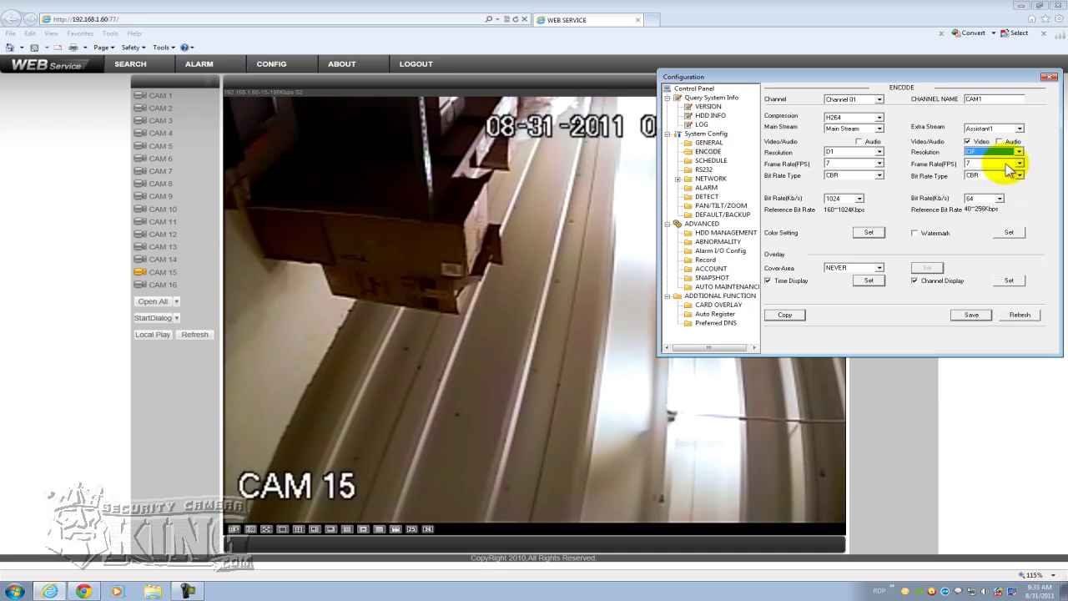
click(997, 183)
click(999, 197)
click(973, 227)
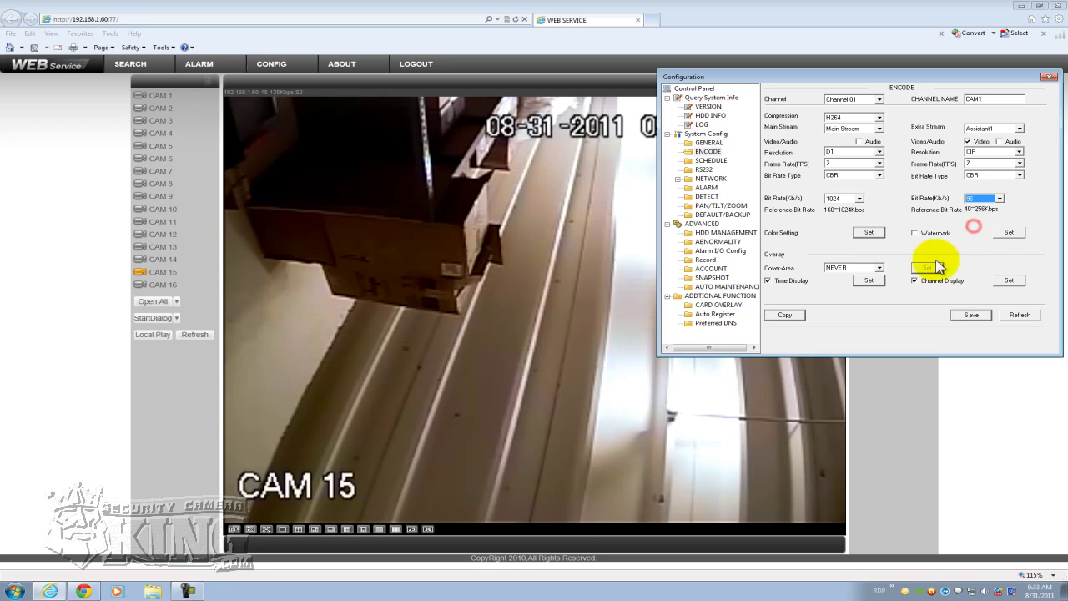
click(793, 315)
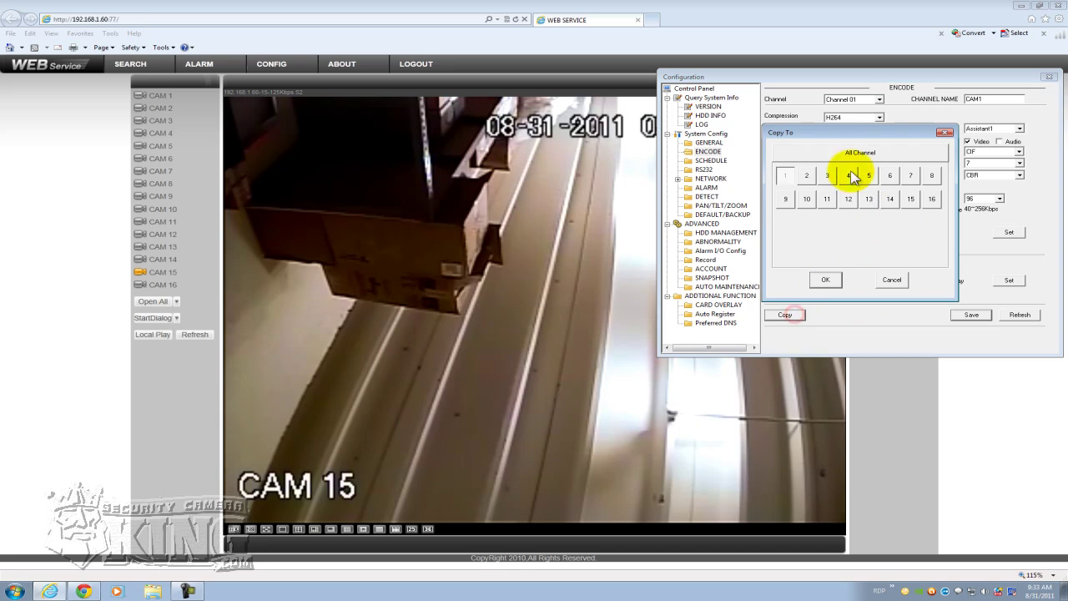
click(891, 280)
- Switch to Channel 15, try QCIF, save the extra stream at CIF, and stop CAM 15
click(881, 100)
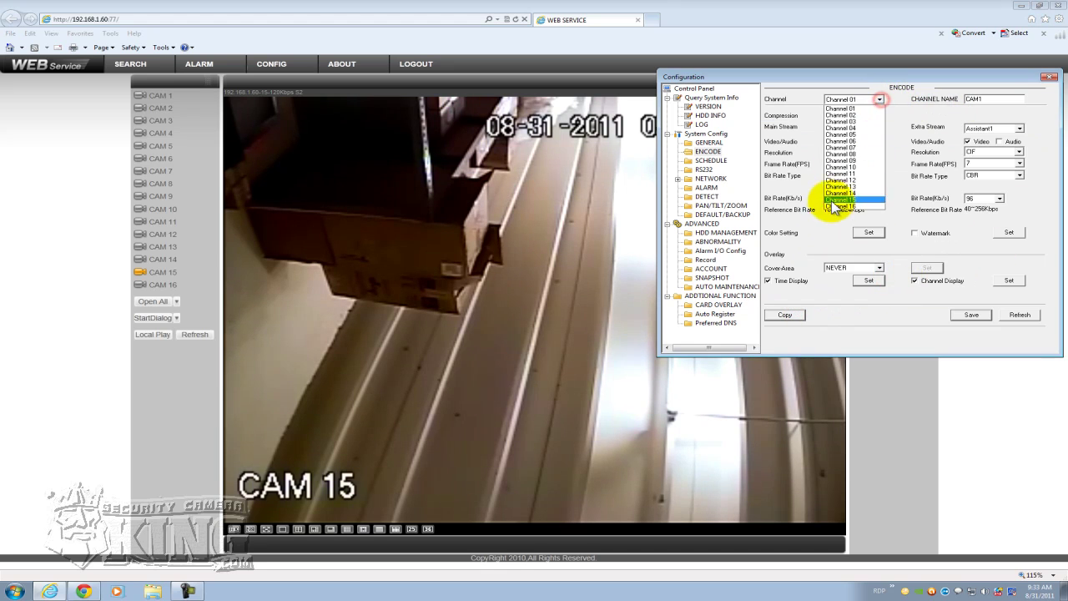
click(844, 200)
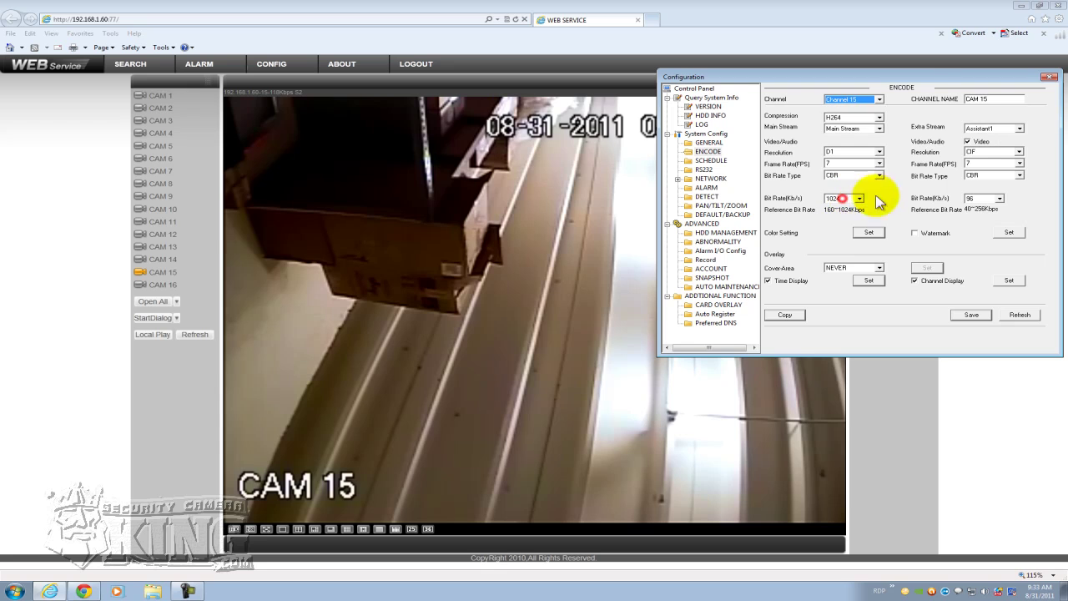
click(1018, 152)
click(972, 168)
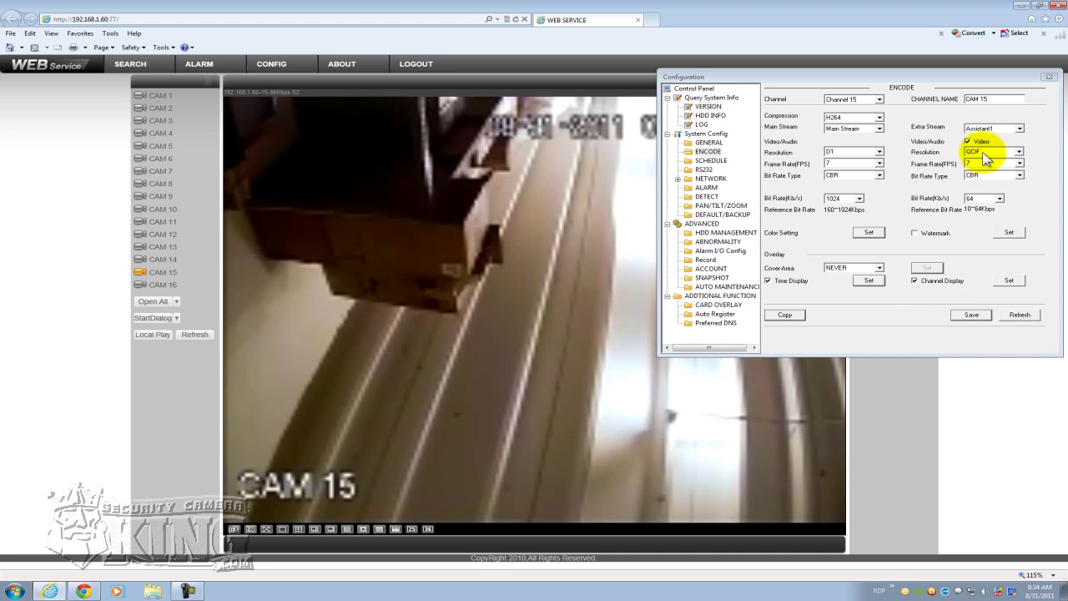
click(1018, 152)
click(987, 161)
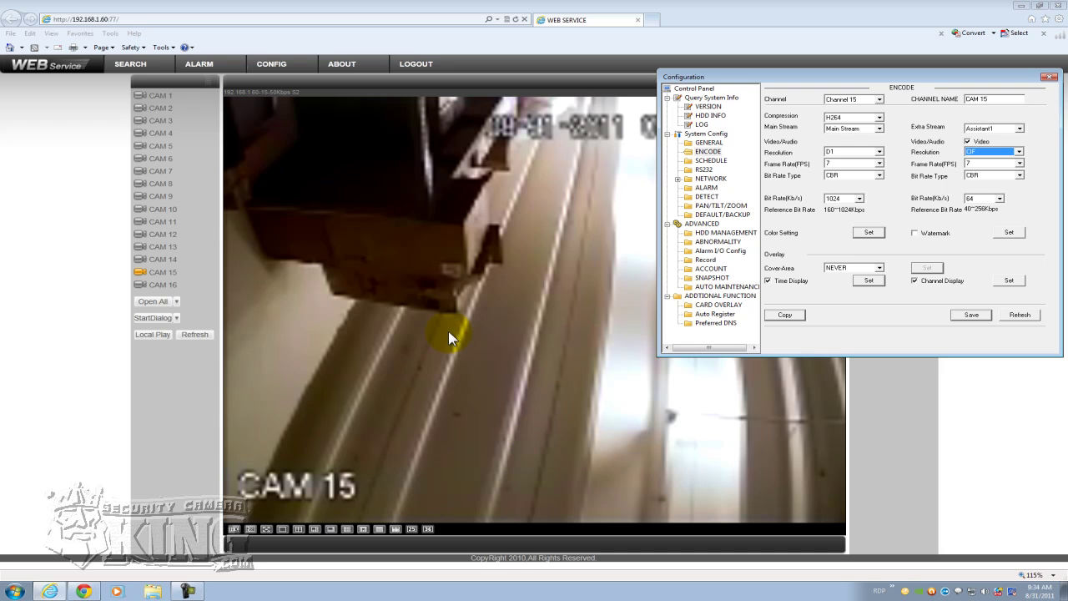
click(971, 315)
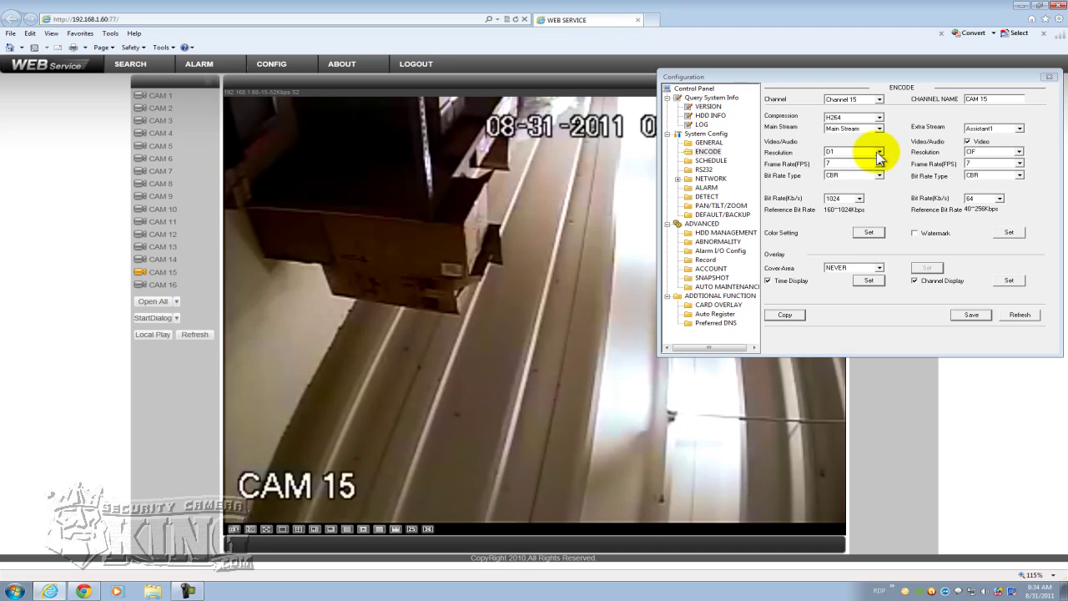
click(191, 274)
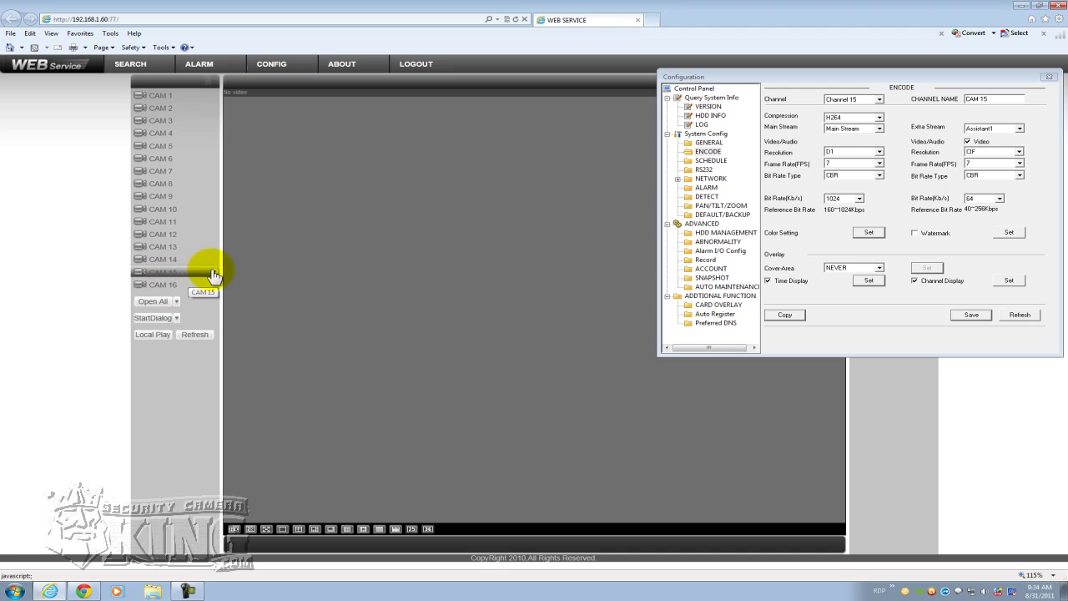
- Play CAM 15's main stream and save the main-stream resolution as CIF
click(213, 270)
click(189, 283)
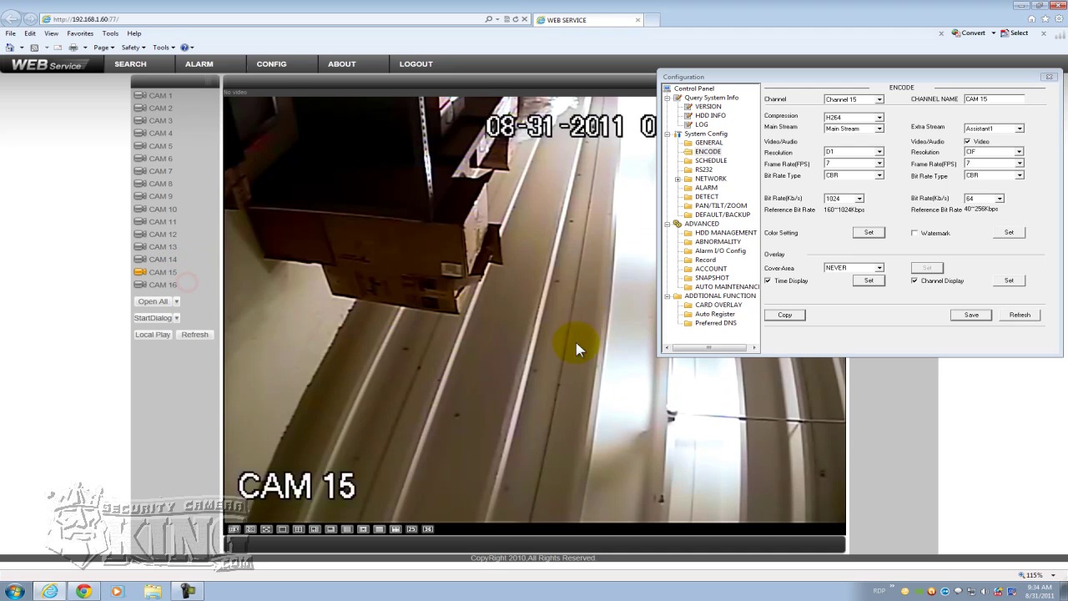
click(879, 151)
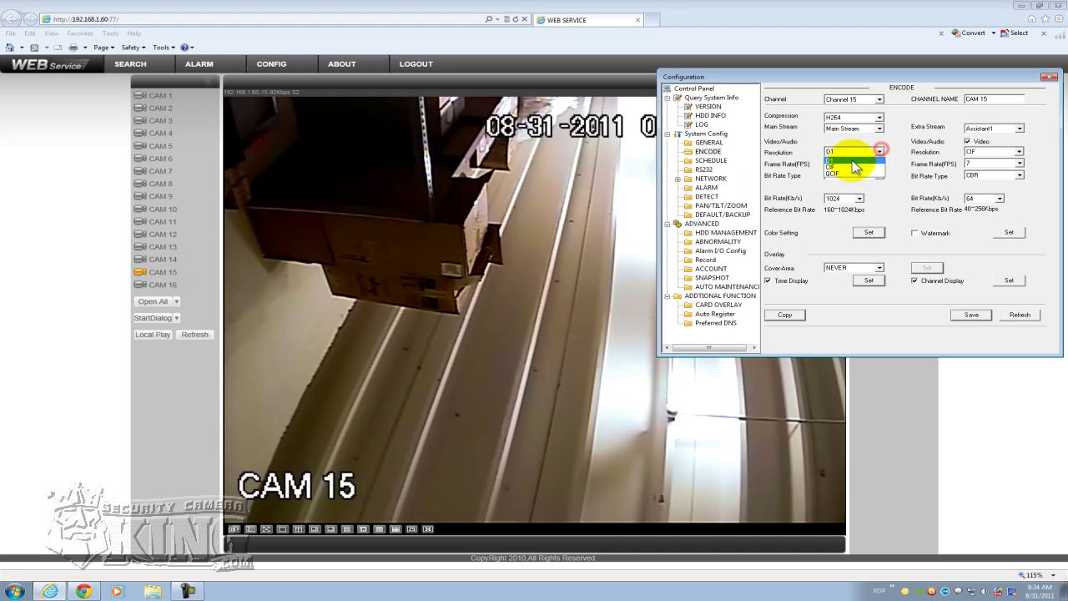
click(839, 166)
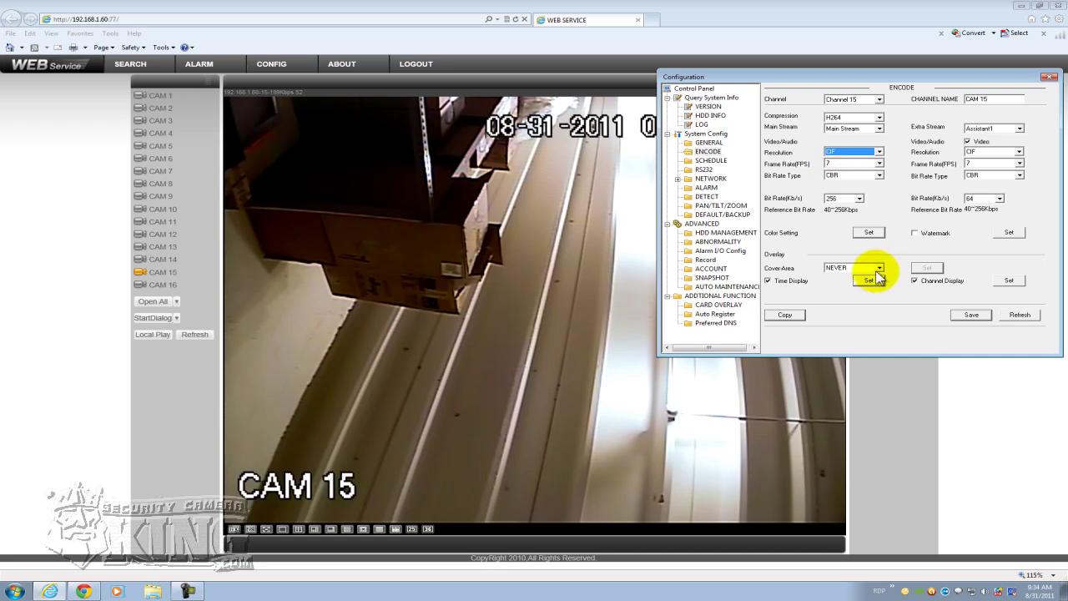
click(964, 314)
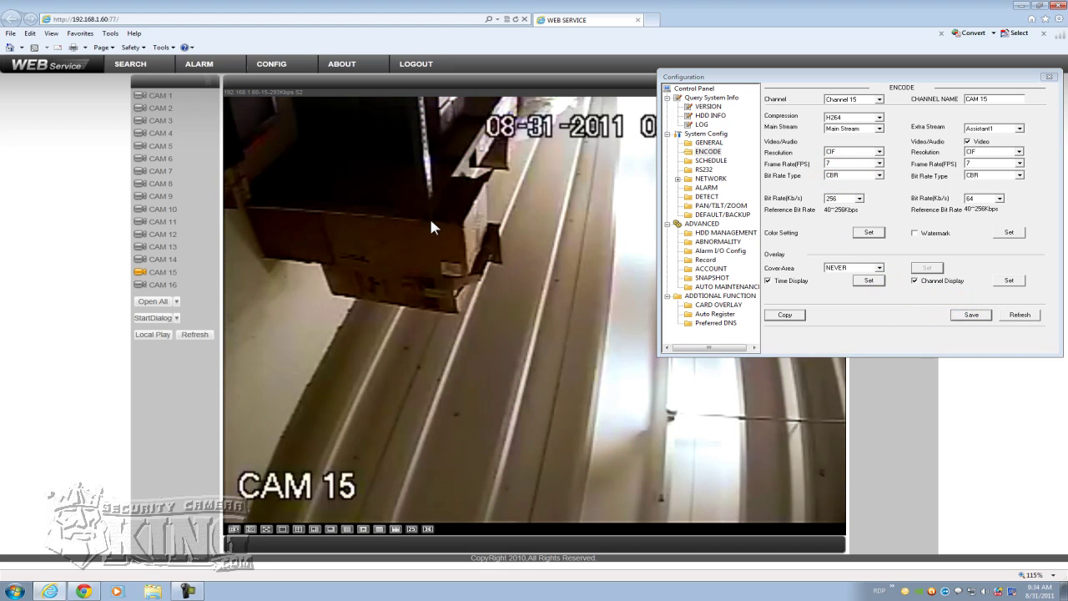
- Change the main-stream resolution to QCIF and save it
click(878, 151)
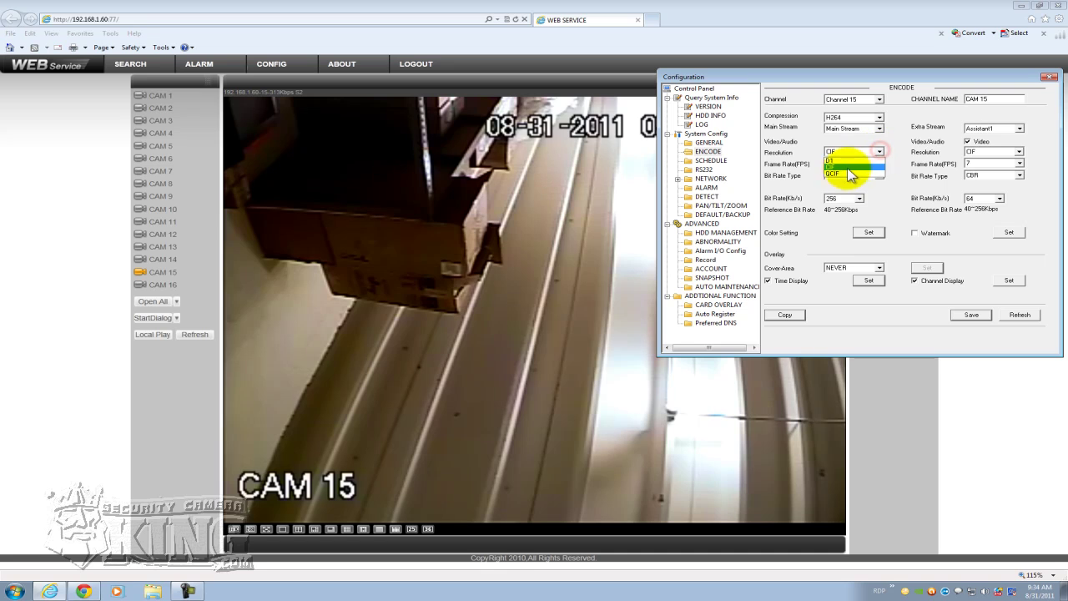
click(839, 174)
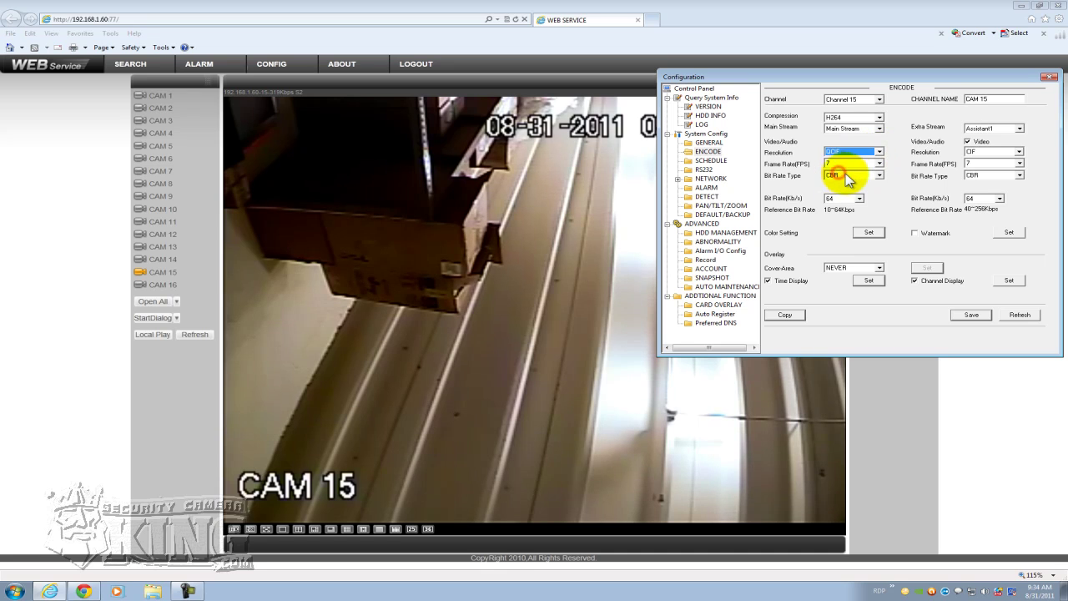
click(970, 315)
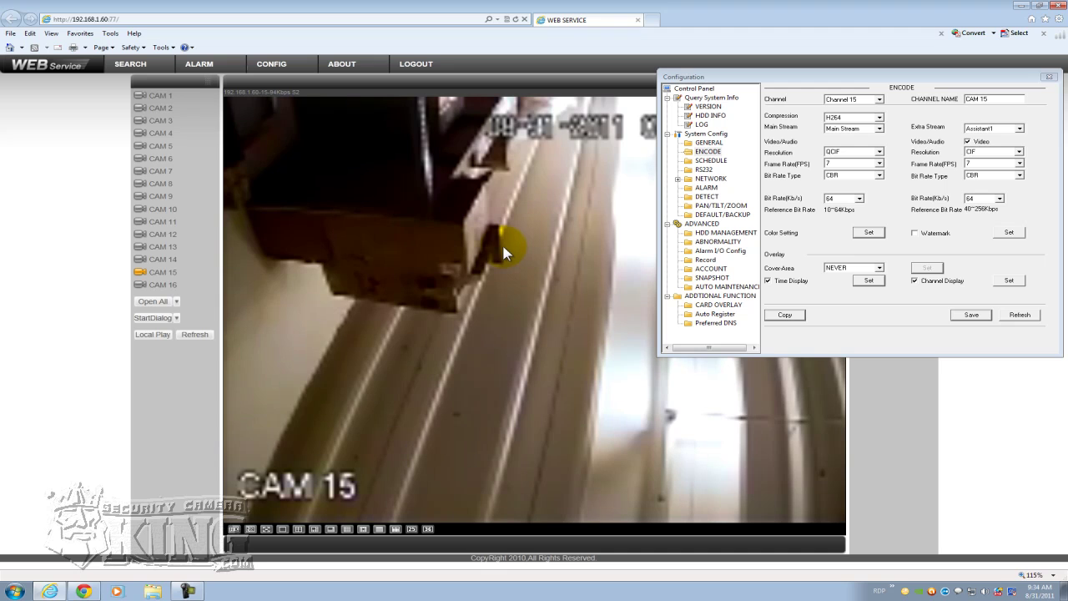
mouse_move(715, 74)
mouse_down()
mouse_move(685, 200)
mouse_move(709, 59)
mouse_up()
- Restore Channel 15's main stream to D1, close Configuration, and stop CAM 15's video
click(836, 135)
click(788, 143)
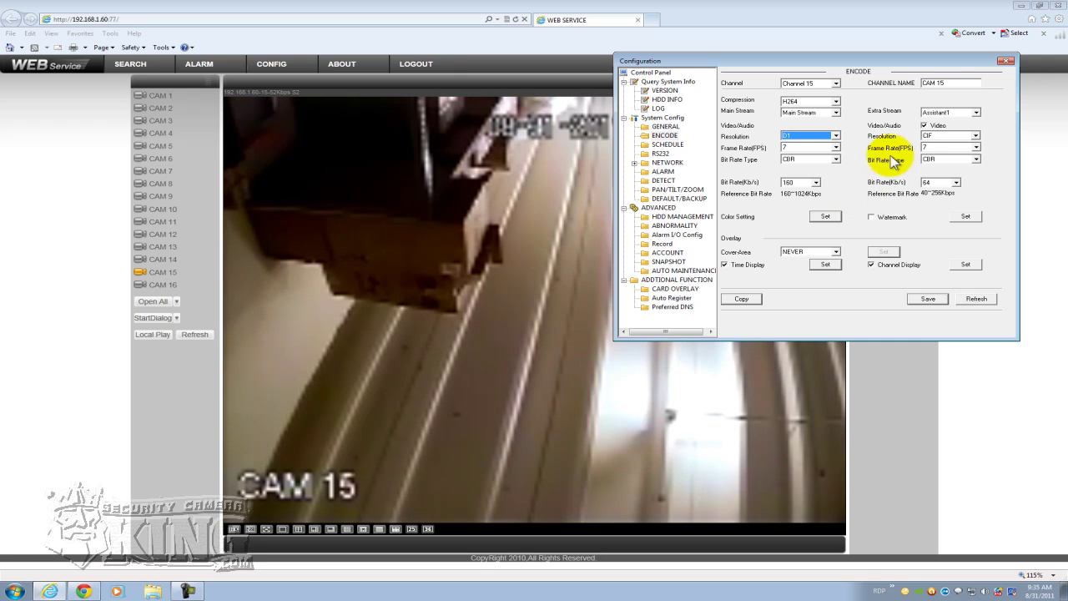
click(1007, 60)
click(160, 272)
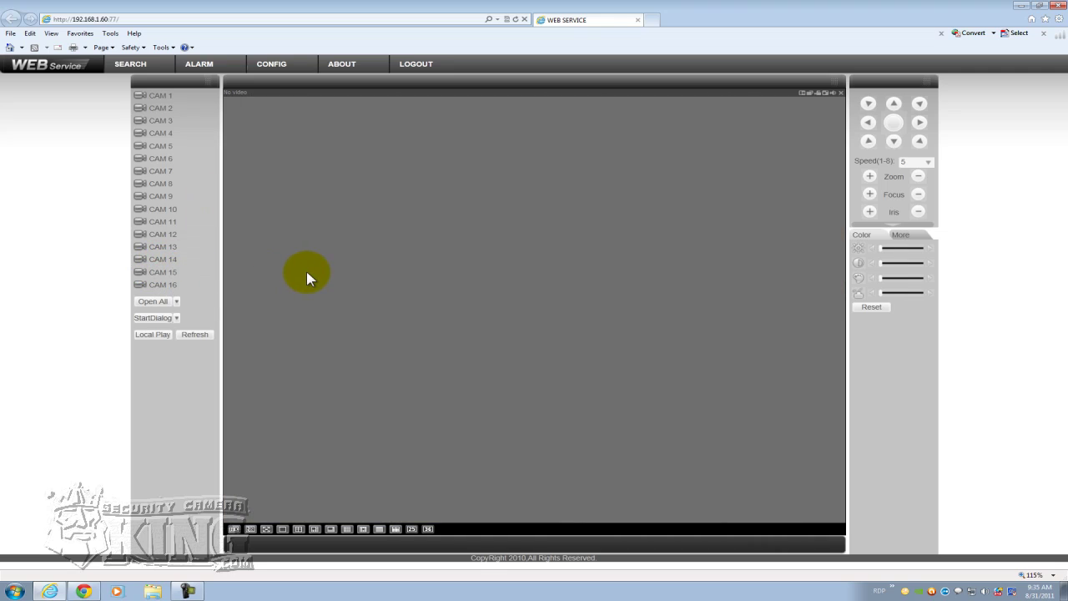